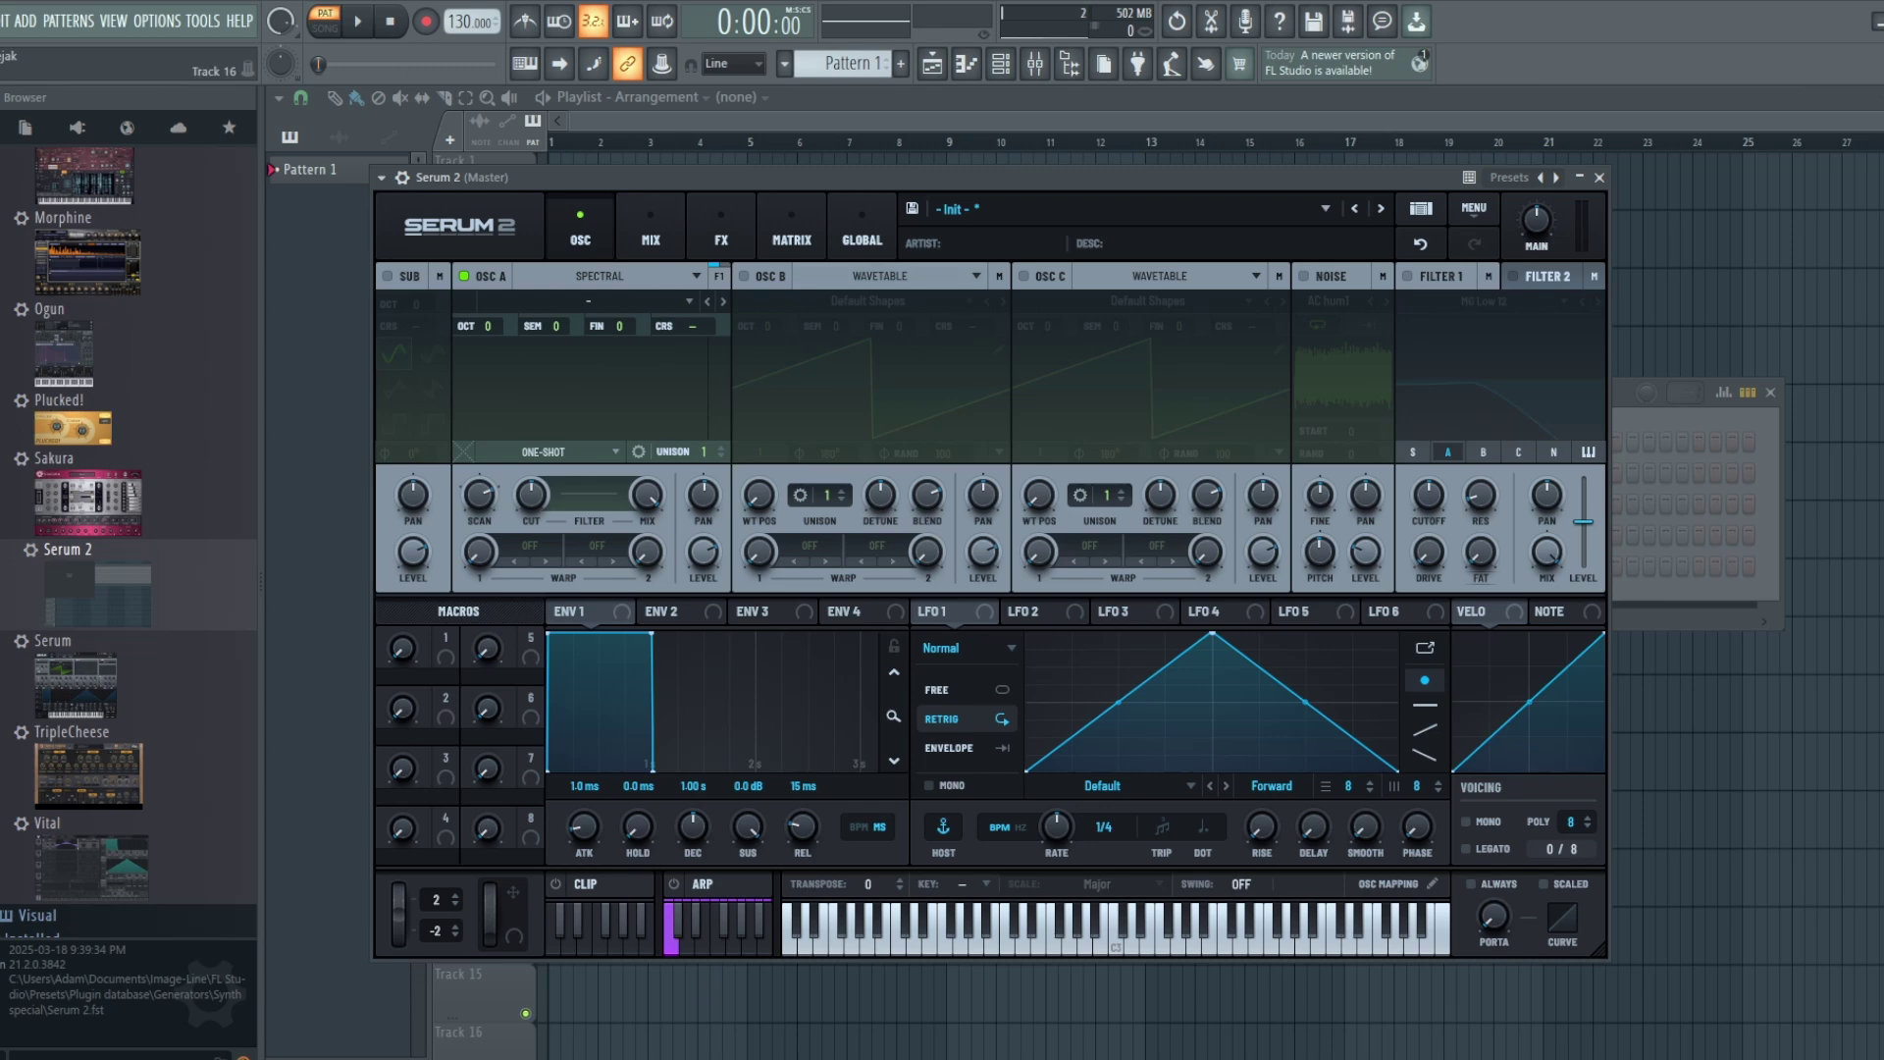
Load the factory piano sample EPiano Chord into spectral oscillator A, and switch it to Piano High Long Tail
{"action": "left_click", "coordinate": [579, 1010]}
{"action": "left_click", "coordinate": [624, 309]}
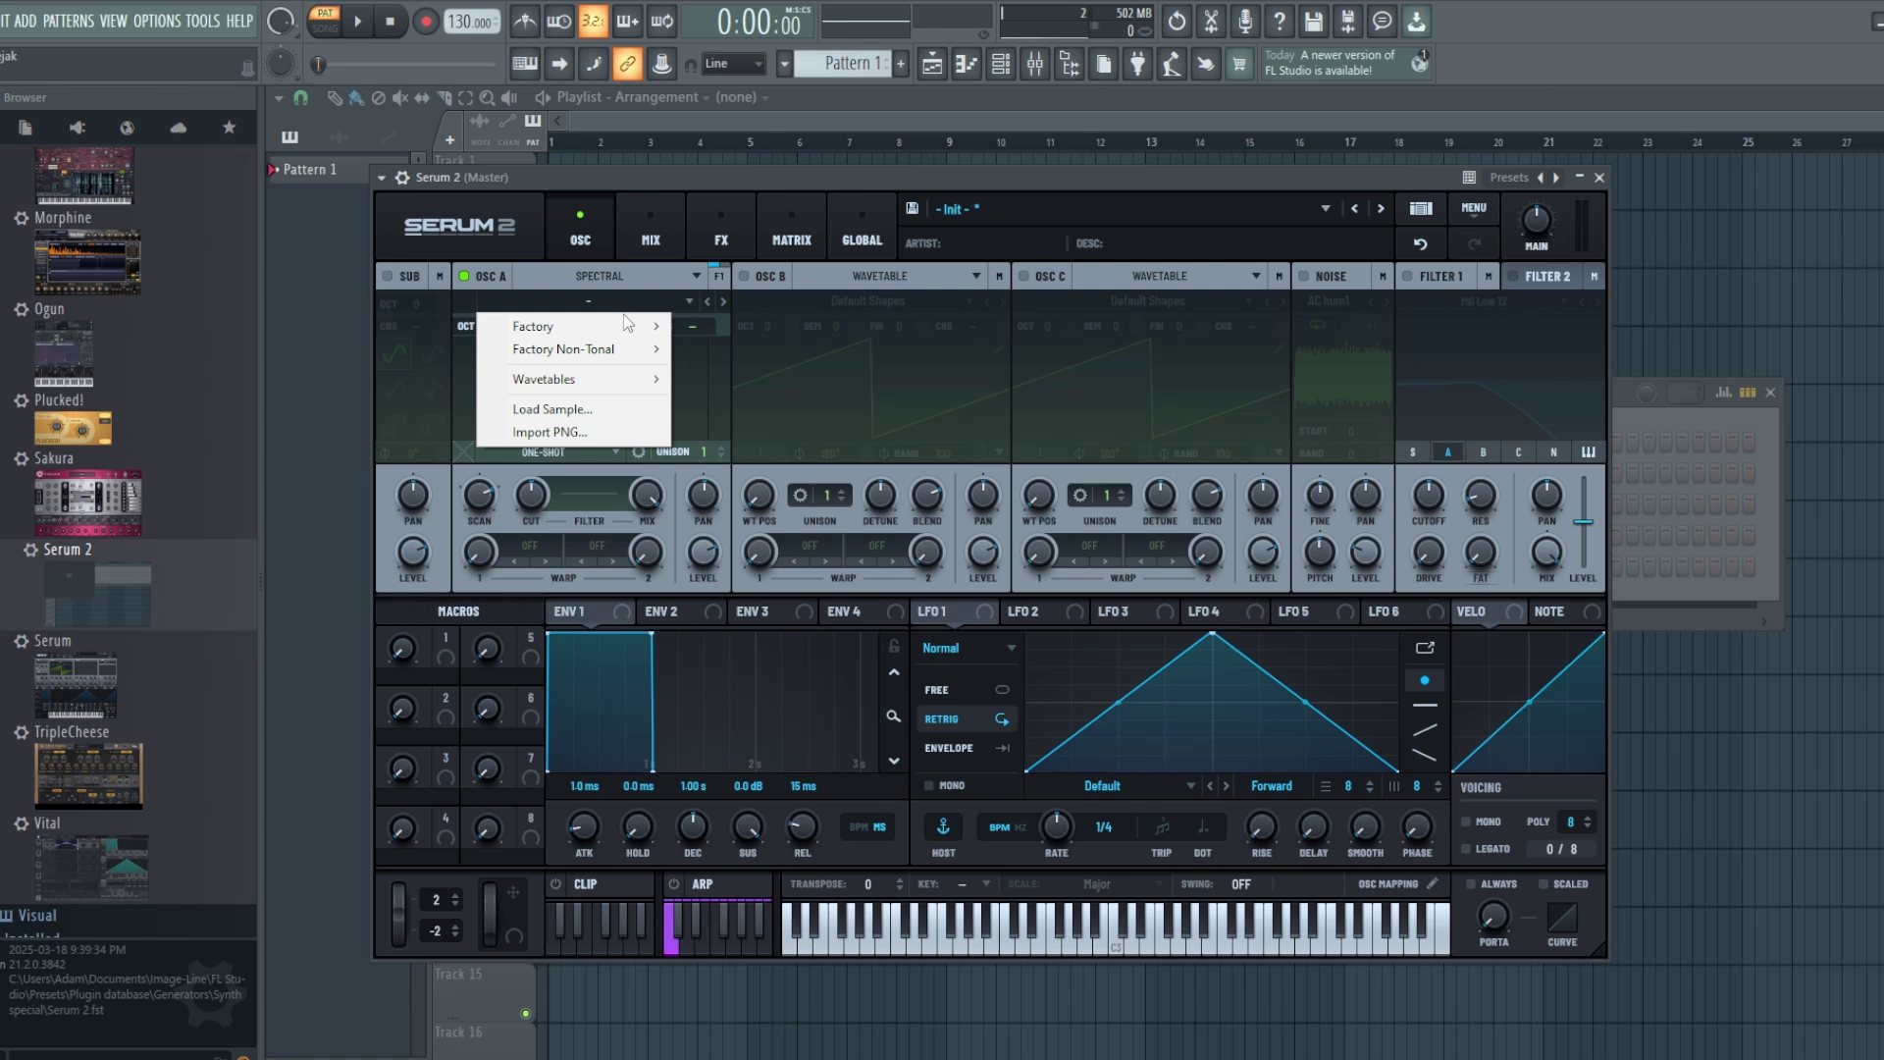
{"action": "mouse_move", "coordinate": [622, 320]}
{"action": "mouse_move", "coordinate": [747, 425]}
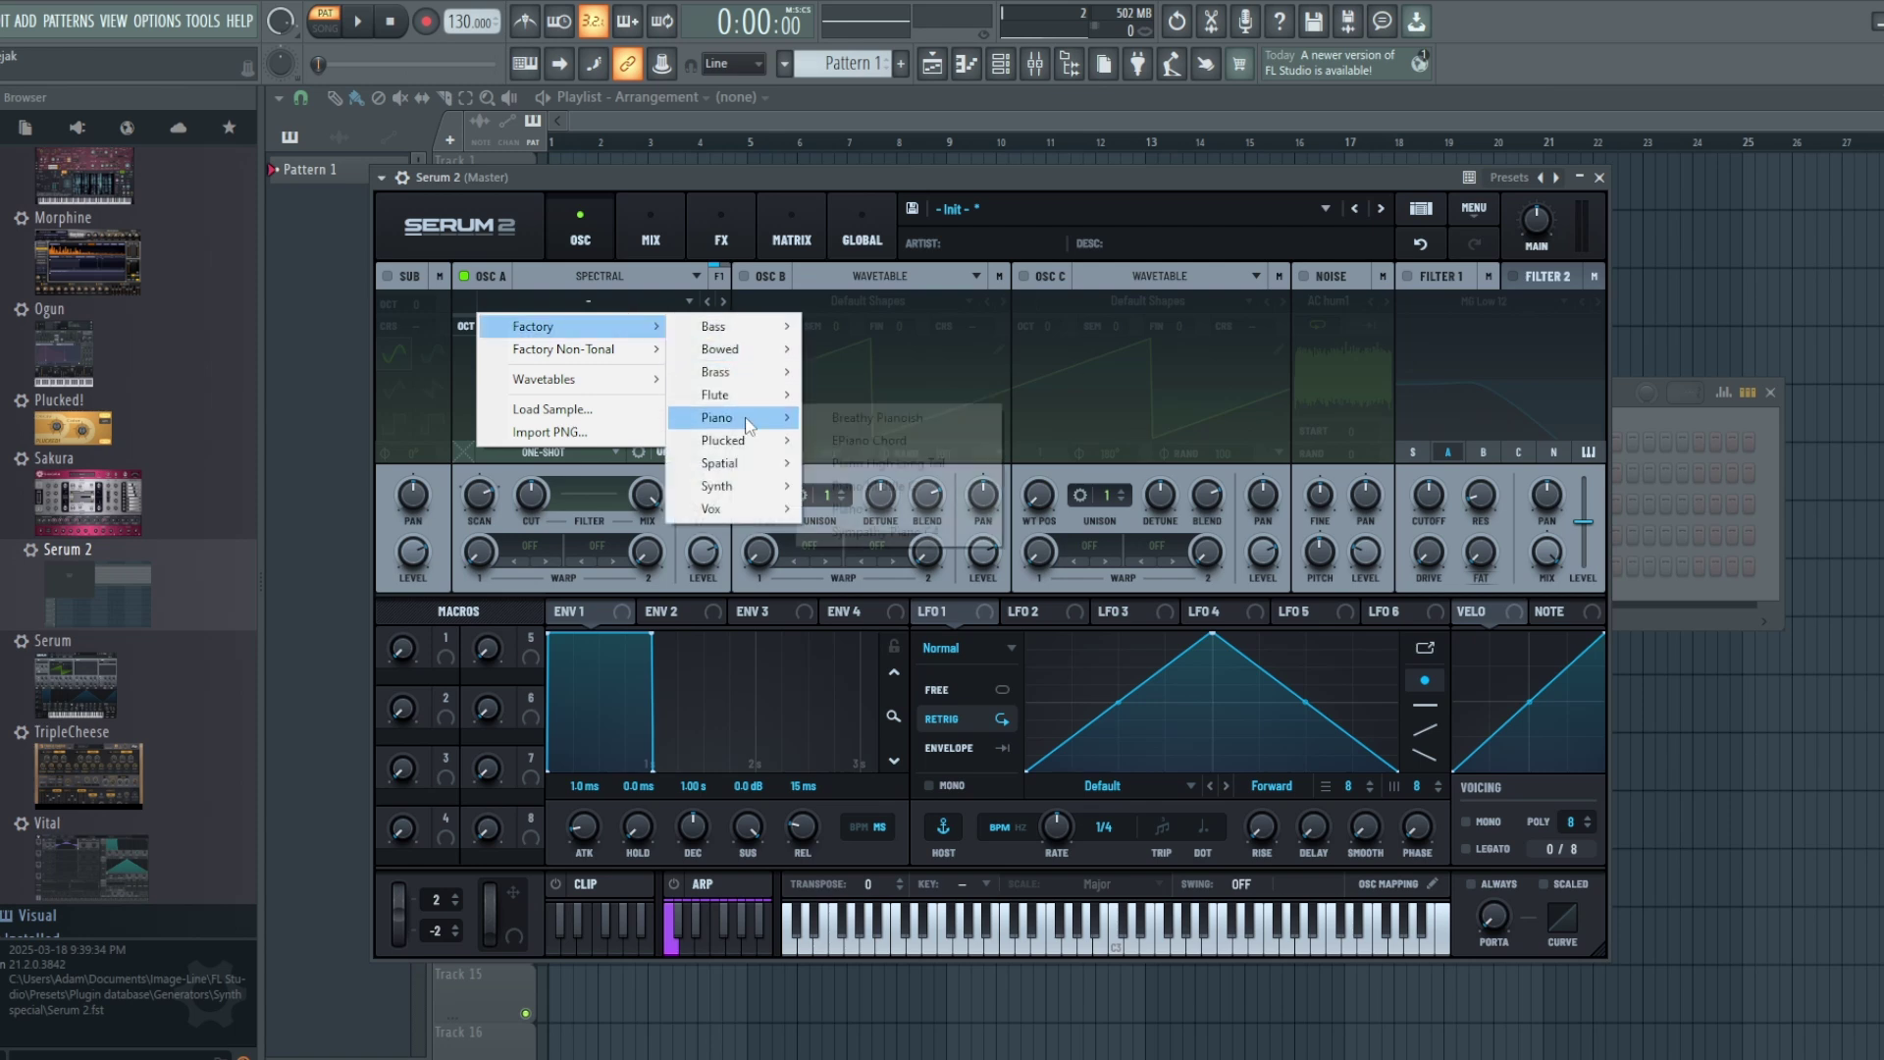
{"action": "left_click", "coordinate": [891, 442]}
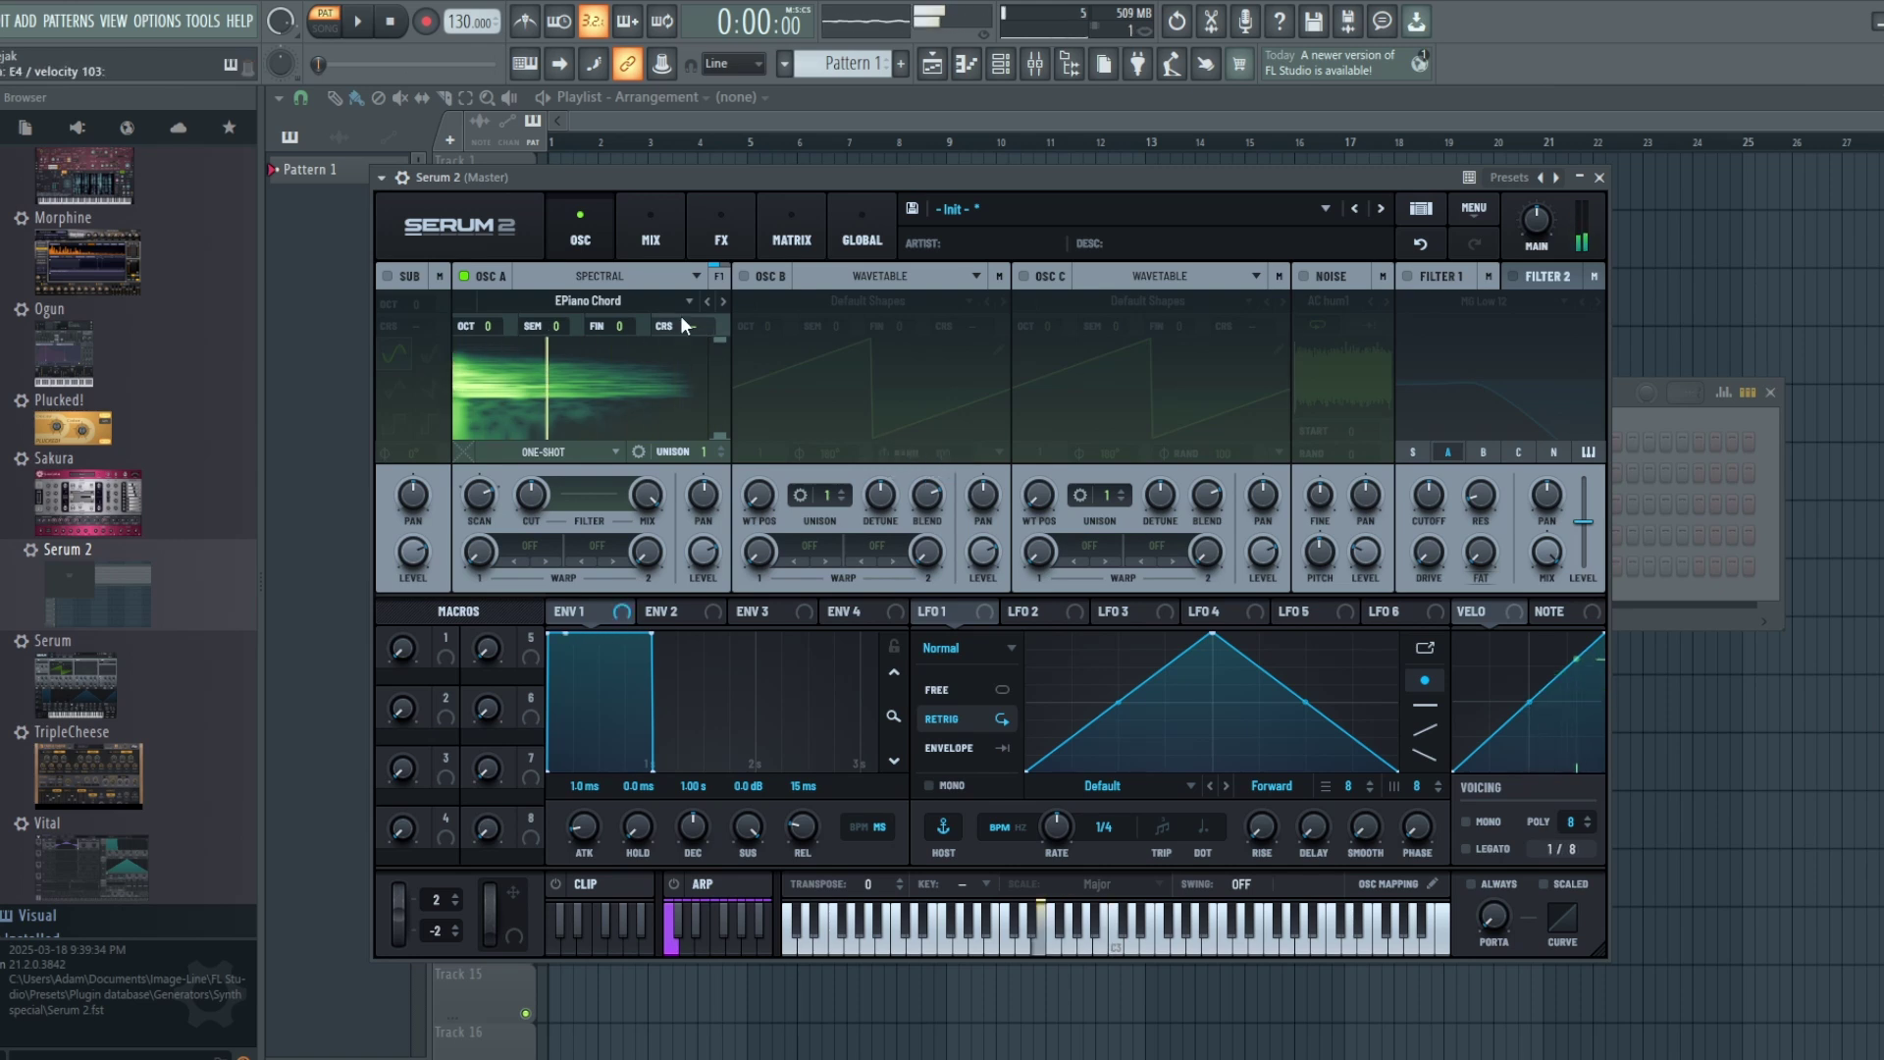
{"action": "left_click", "coordinate": [721, 304]}
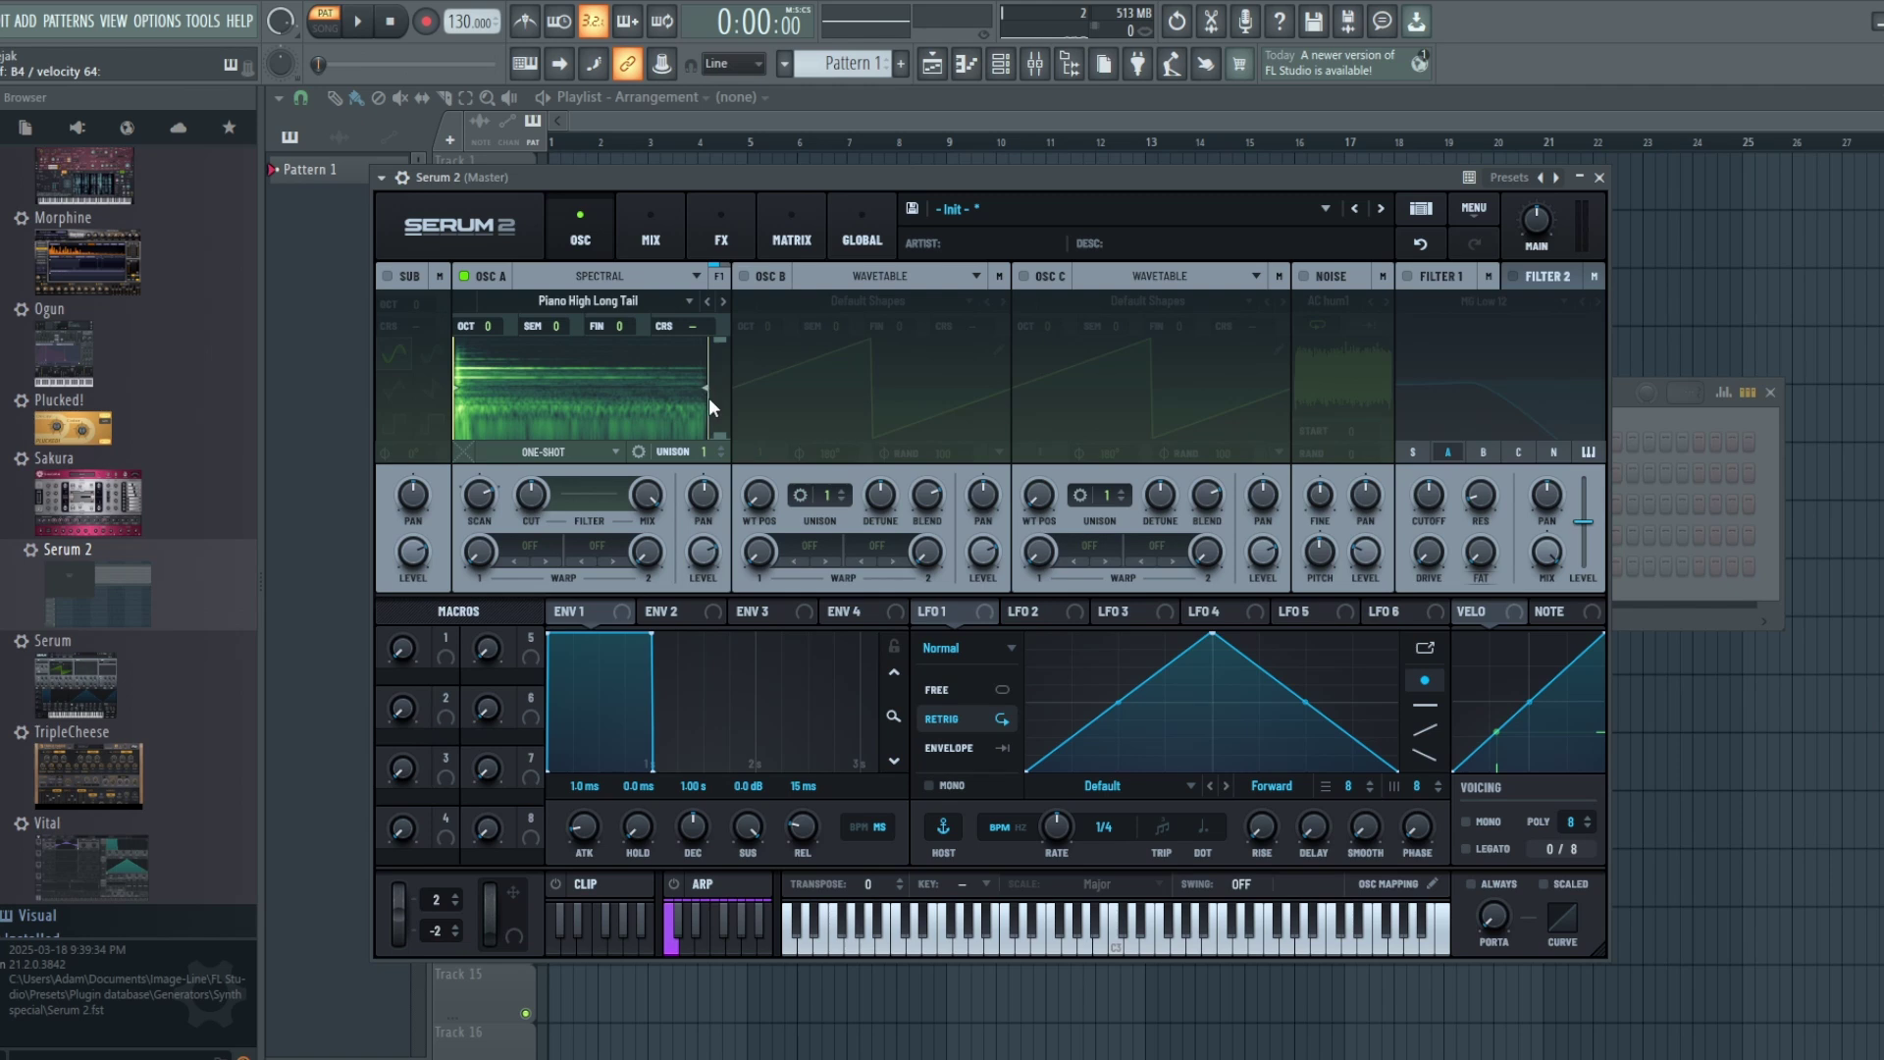
Shorten oscillator A's sample to a small section at its start and set the playback mode to Fwd/Rev Loop
{"action": "left_click_drag", "start_coordinate": [709, 385], "coordinate": [473, 378]}
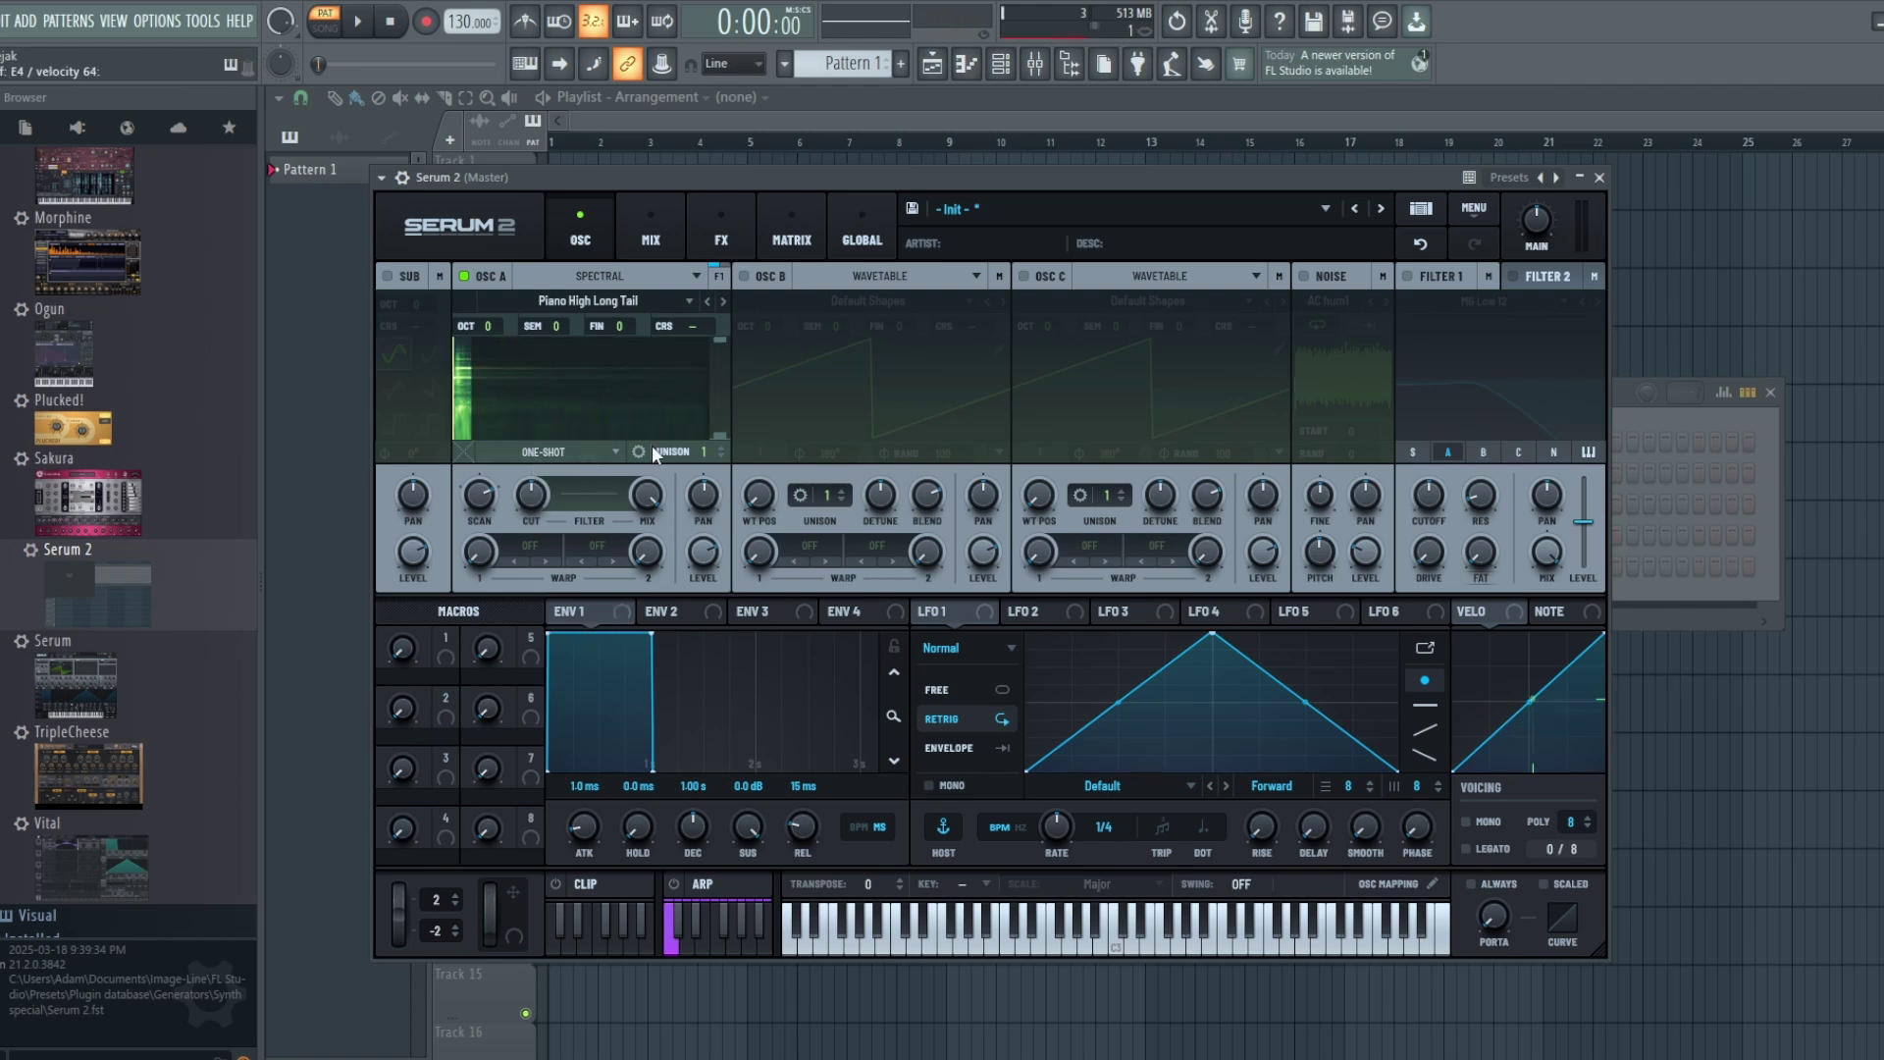
{"action": "left_click", "coordinate": [612, 451]}
{"action": "left_click", "coordinate": [598, 541]}
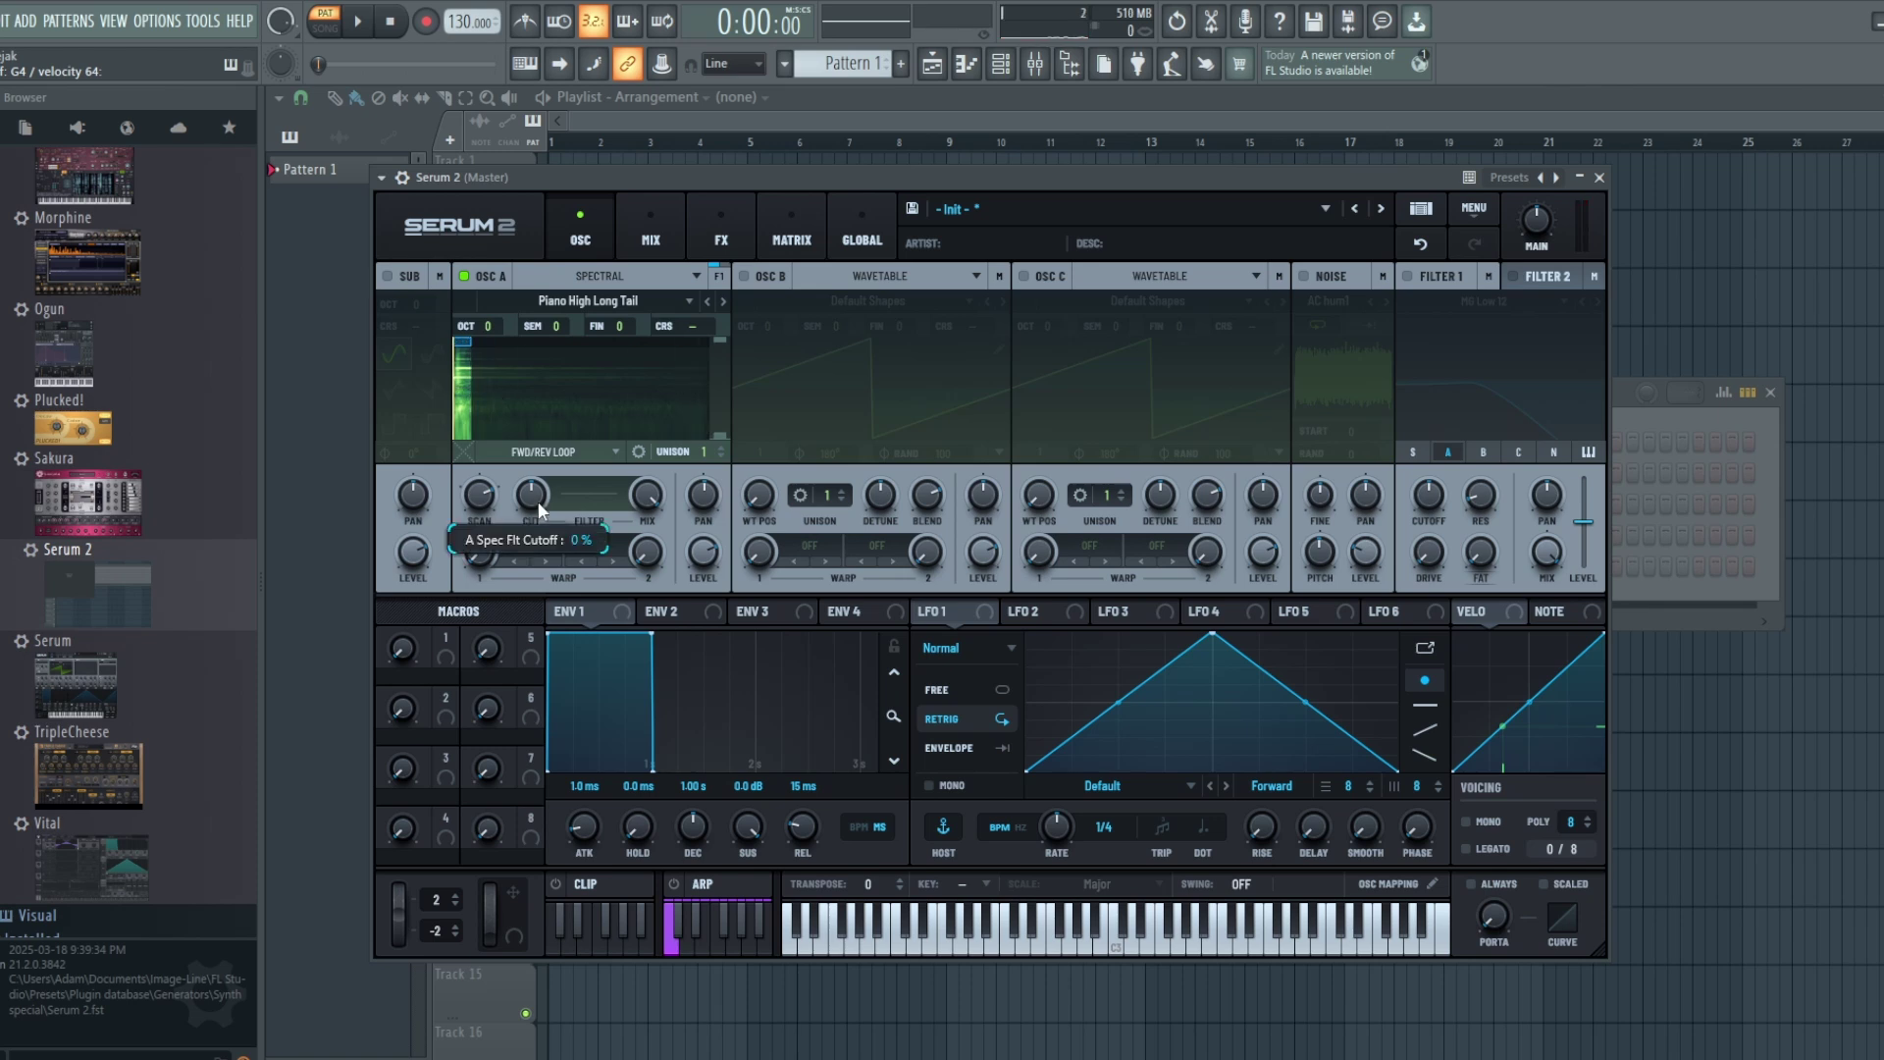
Open oscillator A's spectral filter editor and set its grid to 13
{"action": "left_click", "coordinate": [592, 491]}
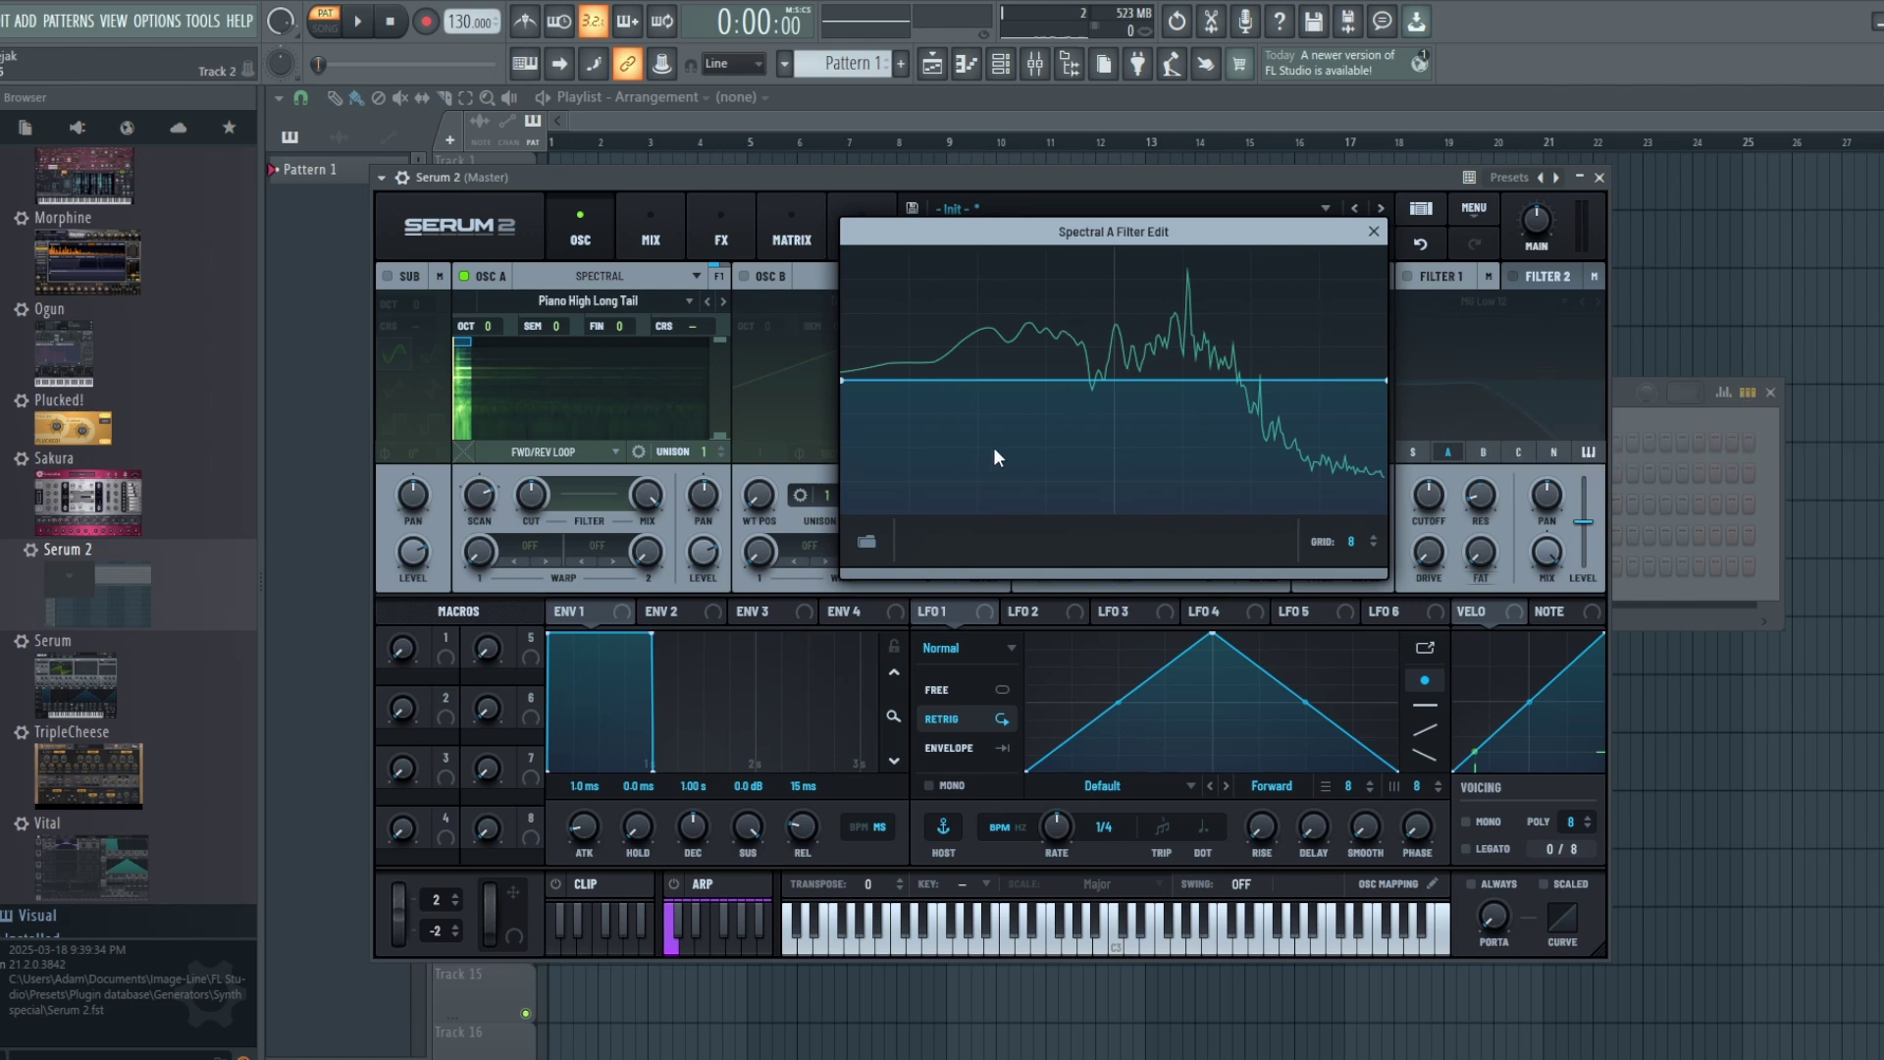
{"action": "right_click", "coordinate": [1125, 316]}
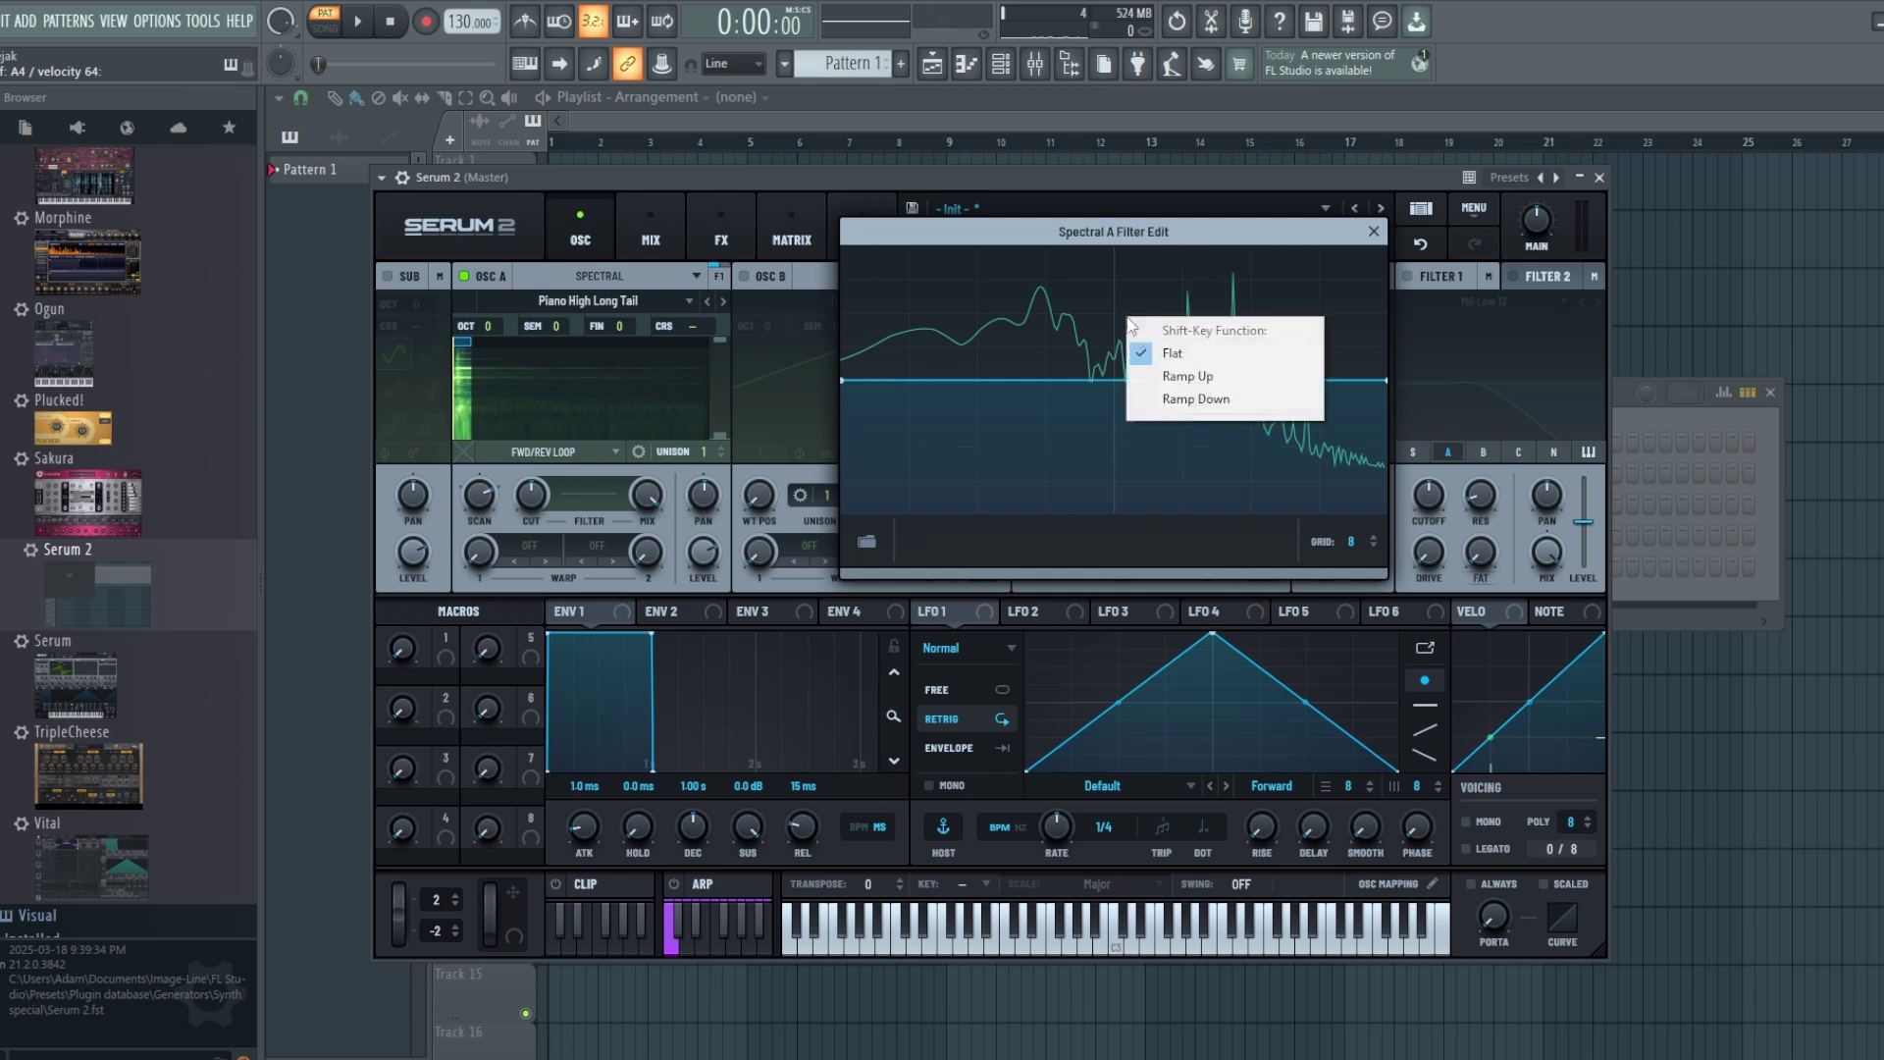
{"action": "left_click", "coordinate": [1116, 351]}
{"action": "left_click_drag", "start_coordinate": [1356, 539], "coordinate": [1356, 529]}
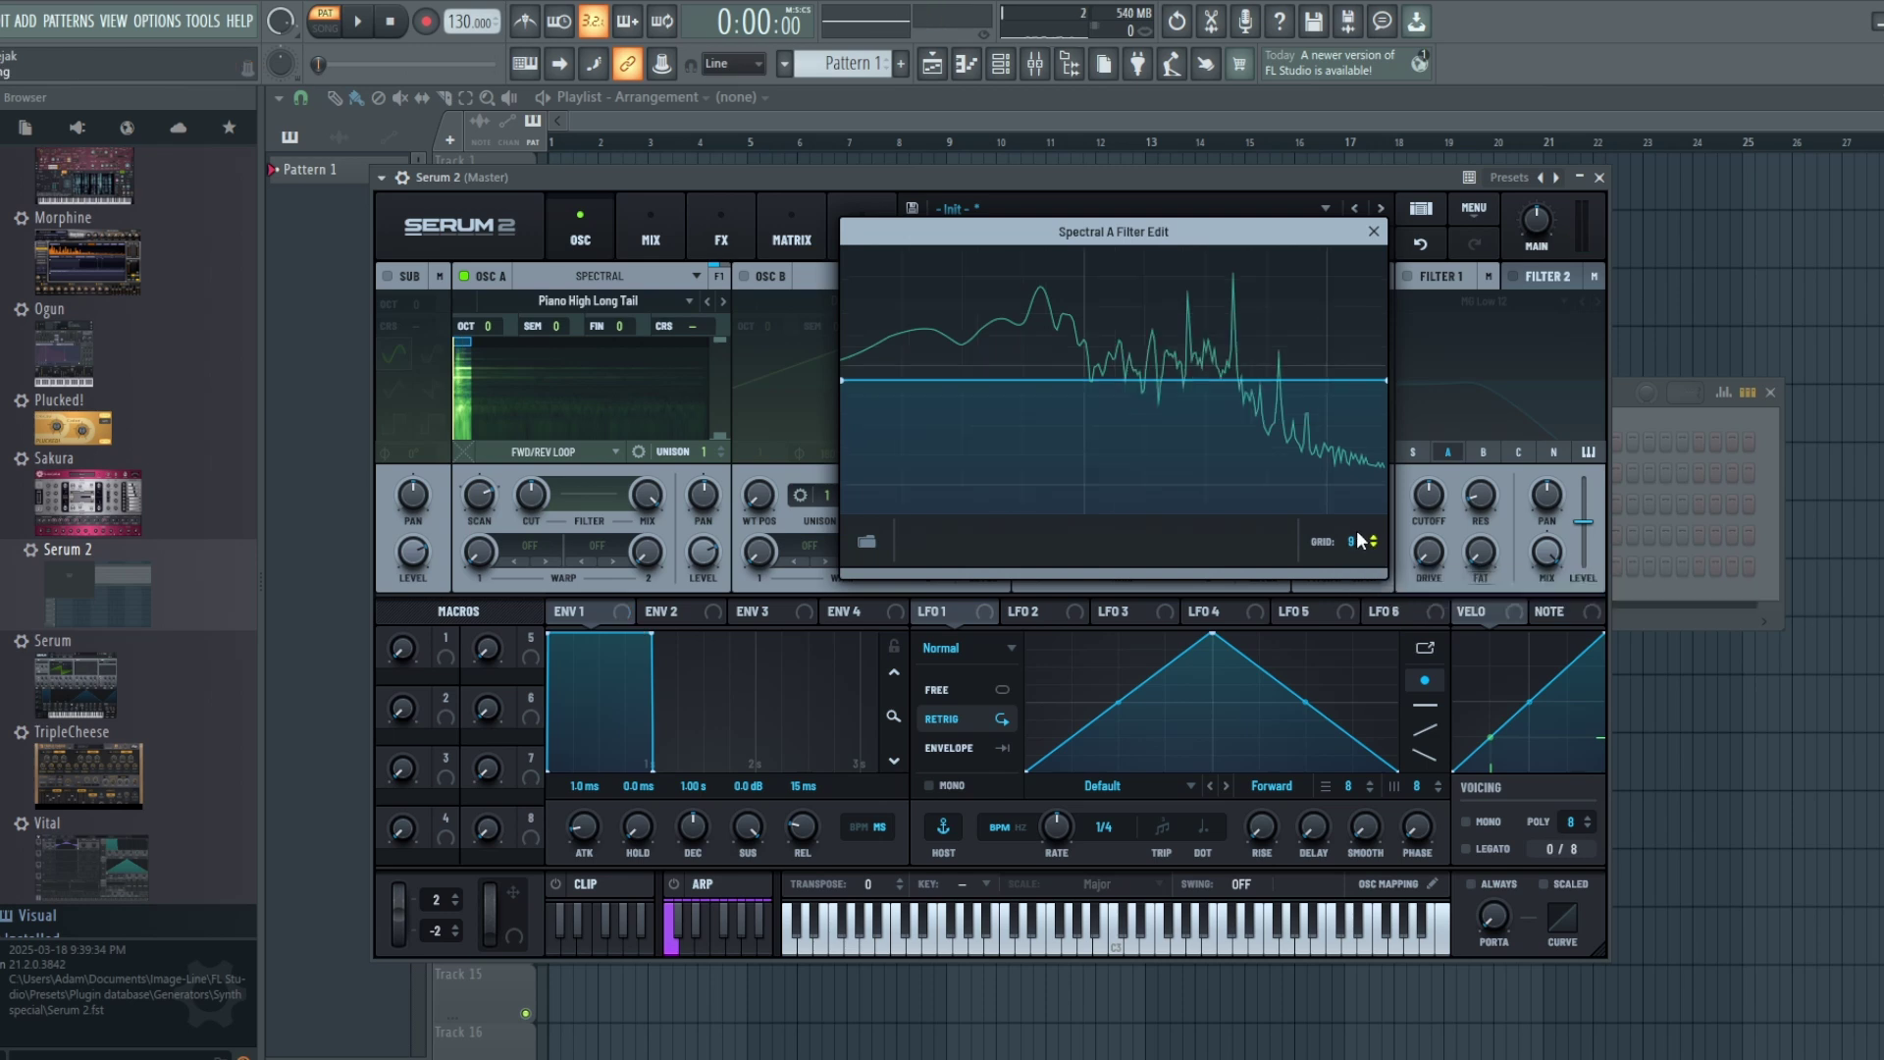
{"action": "scroll", "coordinate": [1356, 541], "scroll_direction": "up", "scroll_amount": 4}
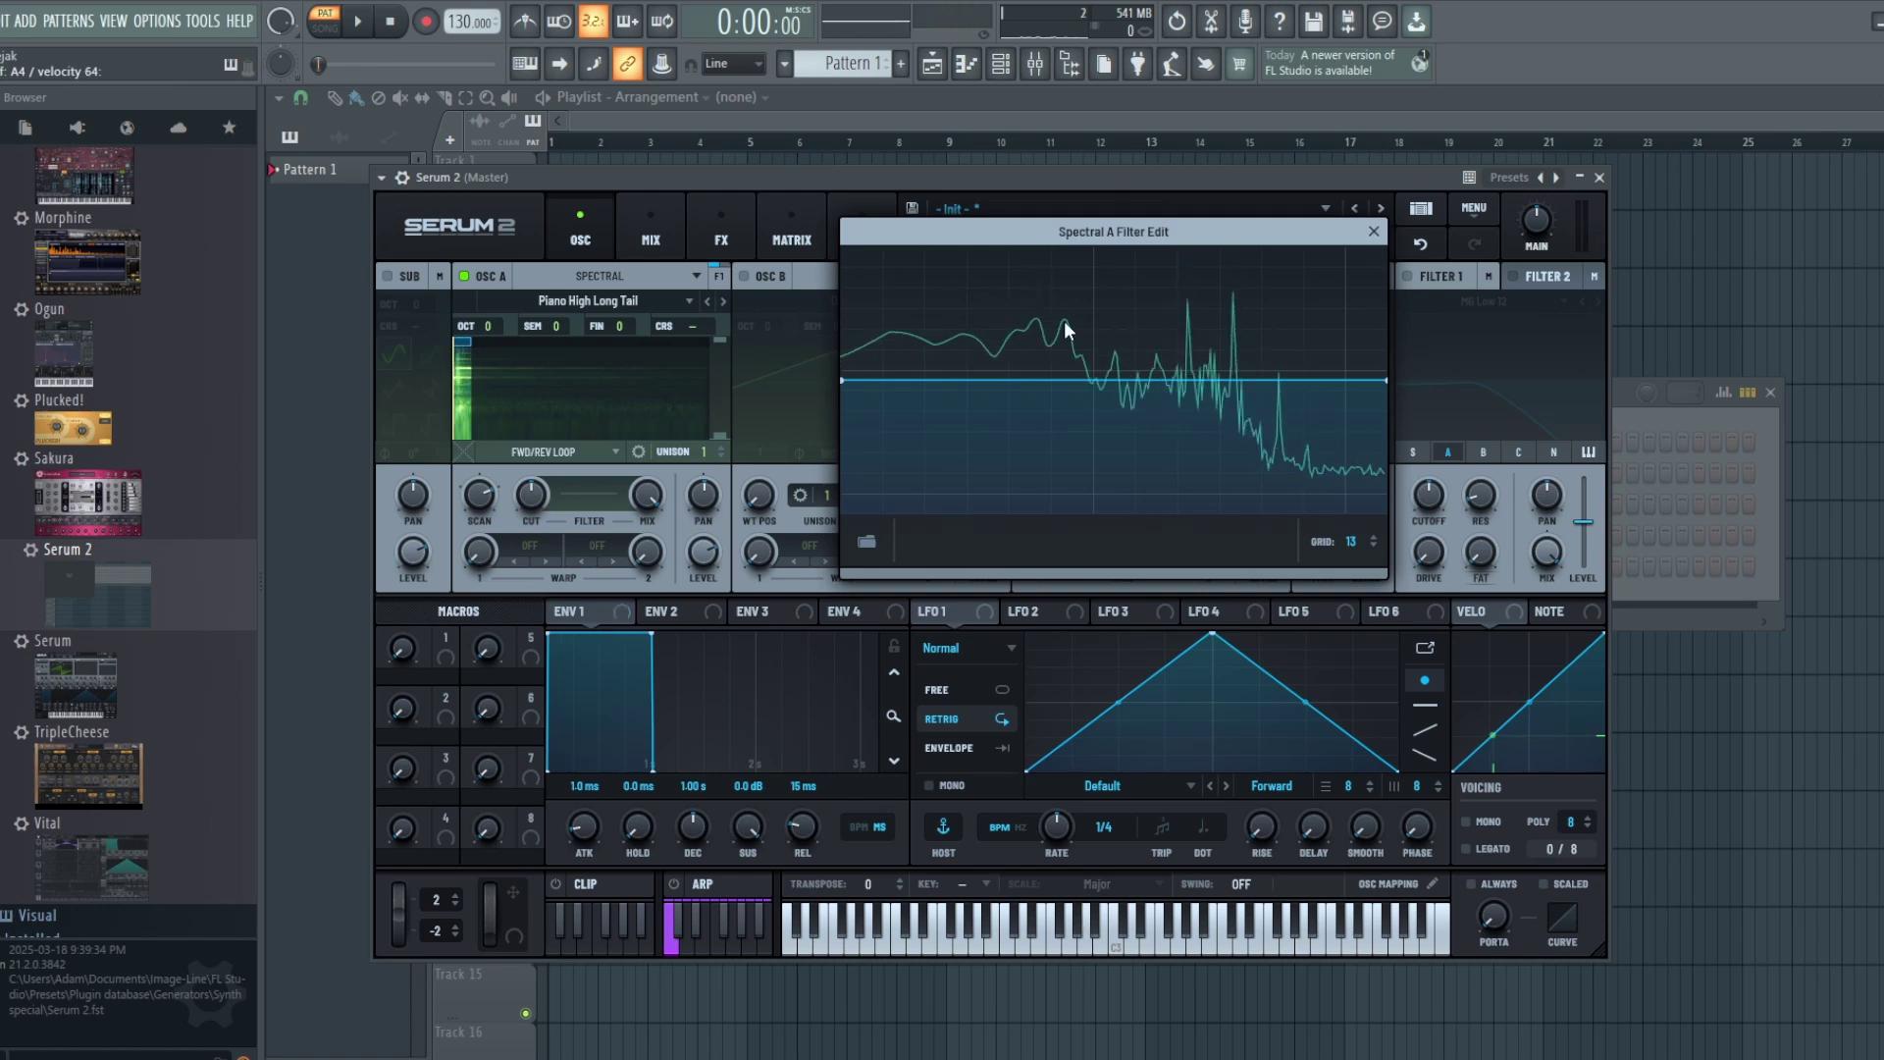
Bend the flat spectral filter curve into a smooth high-frequency roll-off, and replace it with the factory shape Reso Spikes 4
{"action": "left_click_drag", "start_coordinate": [1333, 380], "coordinate": [1325, 442]}
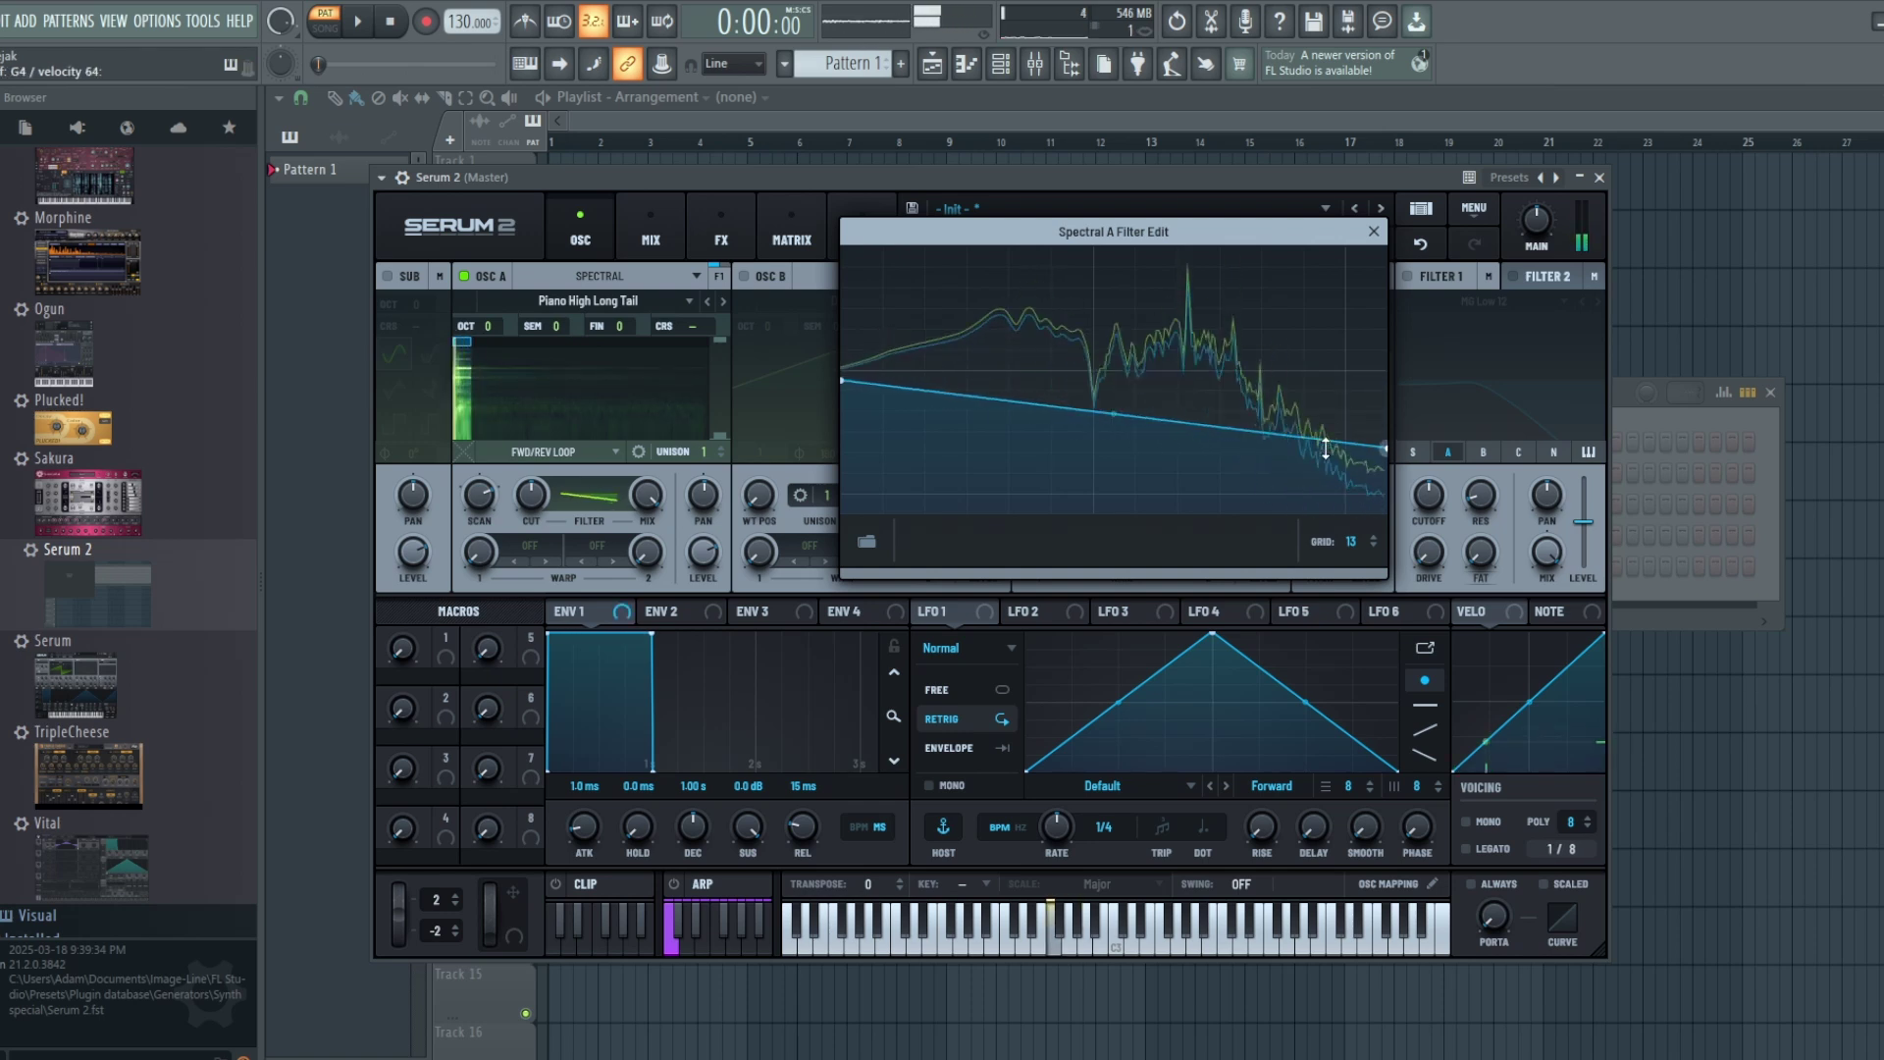
{"action": "left_click_drag", "start_coordinate": [1115, 416], "coordinate": [1119, 331]}
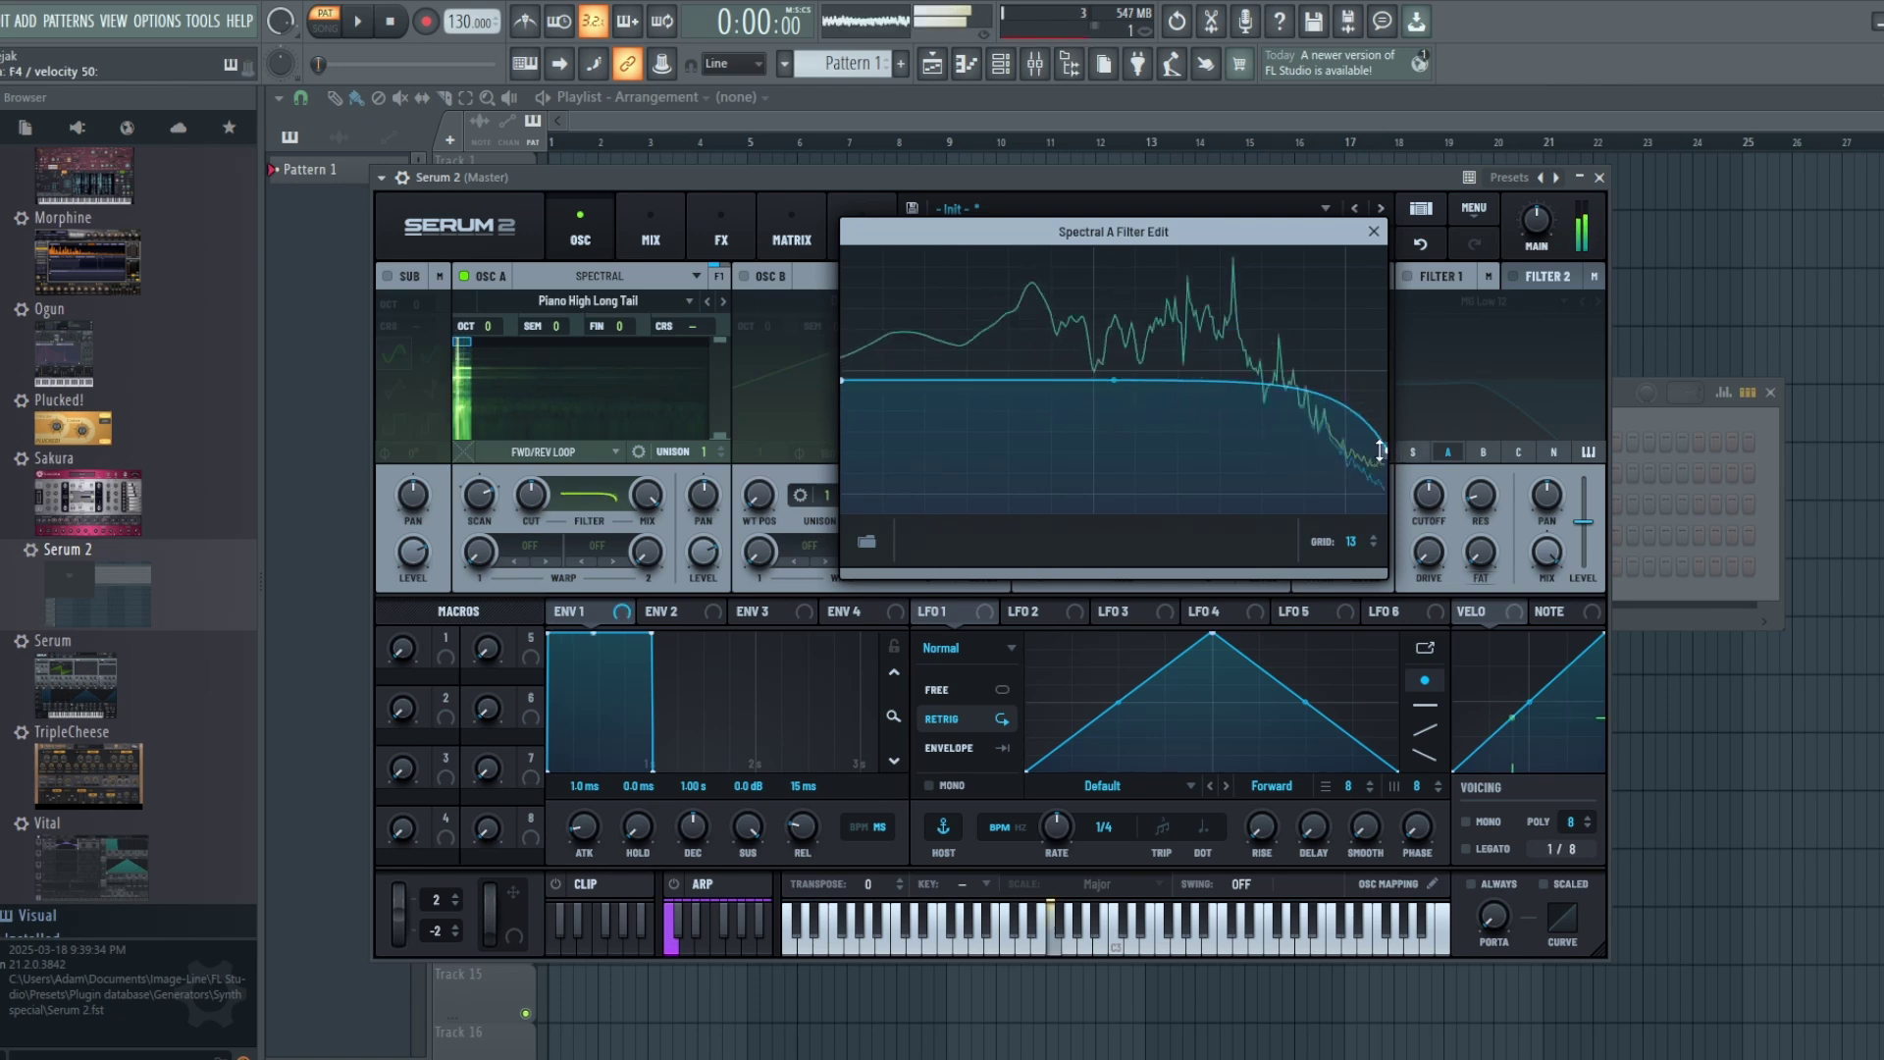
{"action": "left_click", "coordinate": [864, 539]}
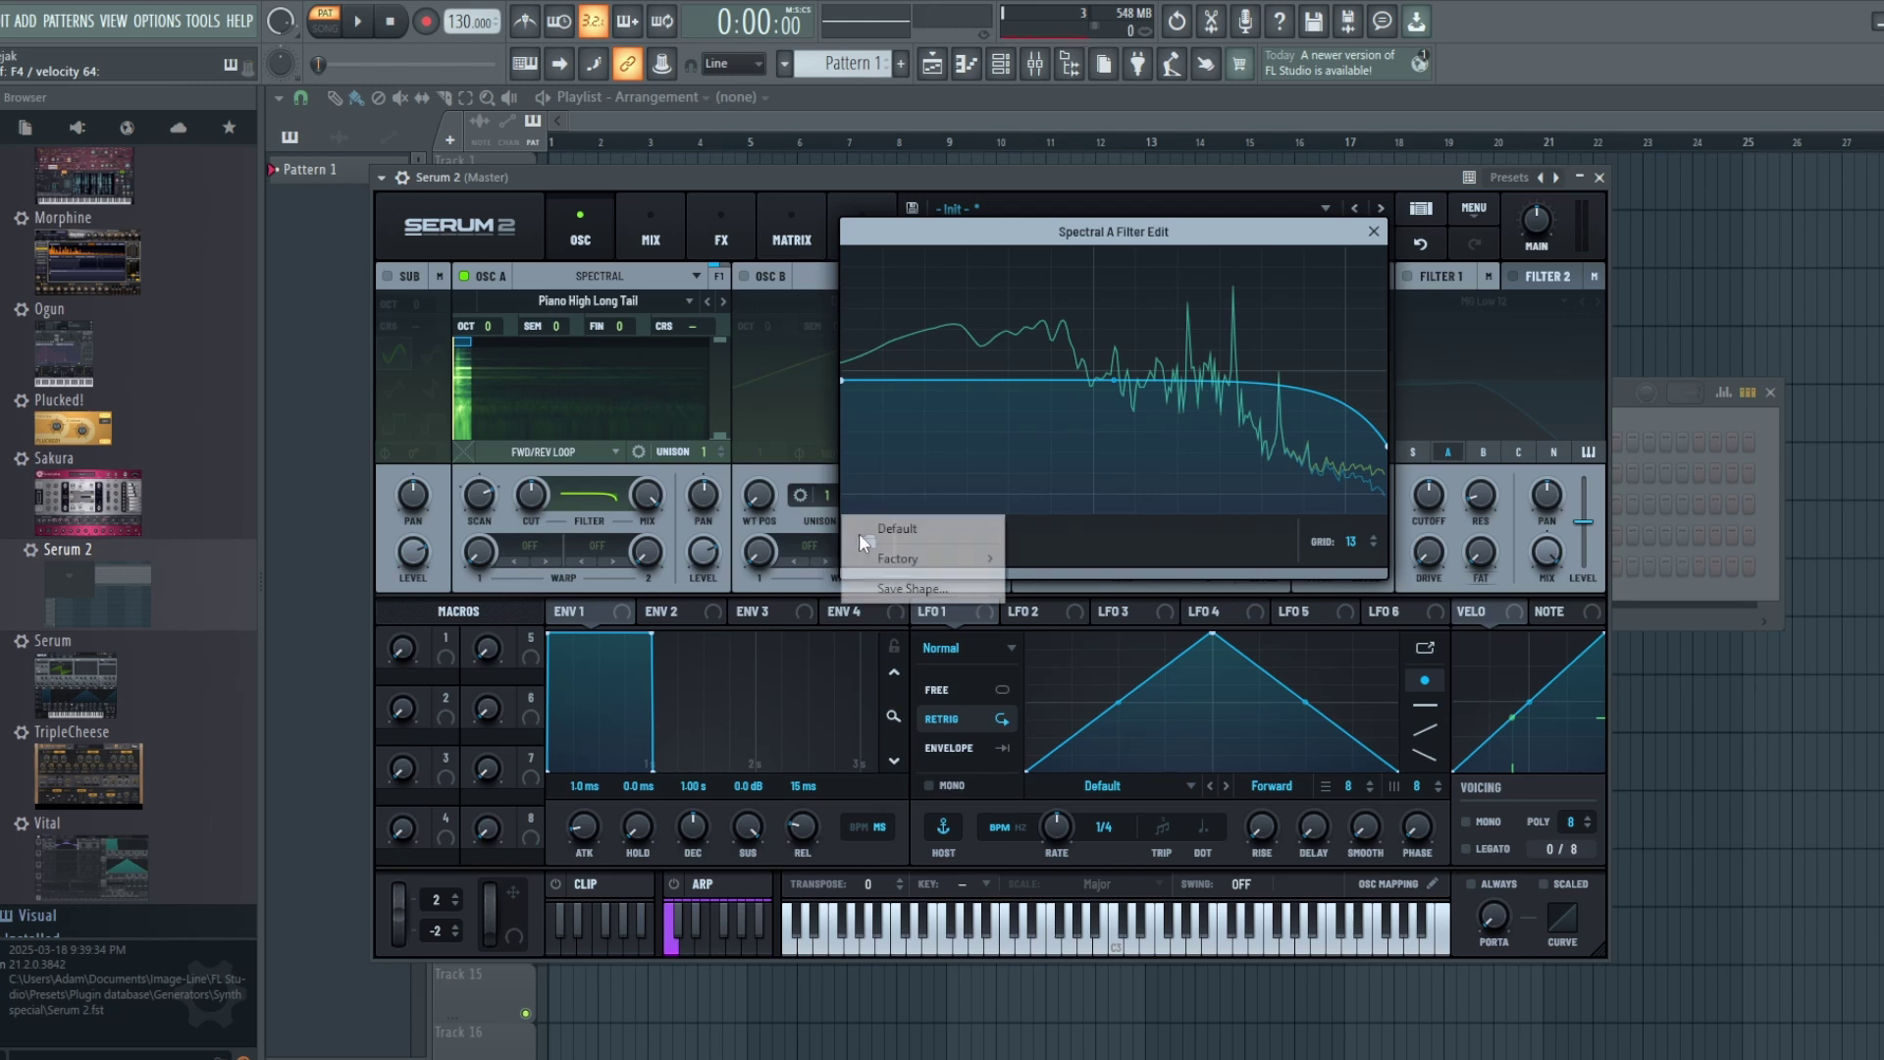
{"action": "mouse_move", "coordinate": [922, 562]}
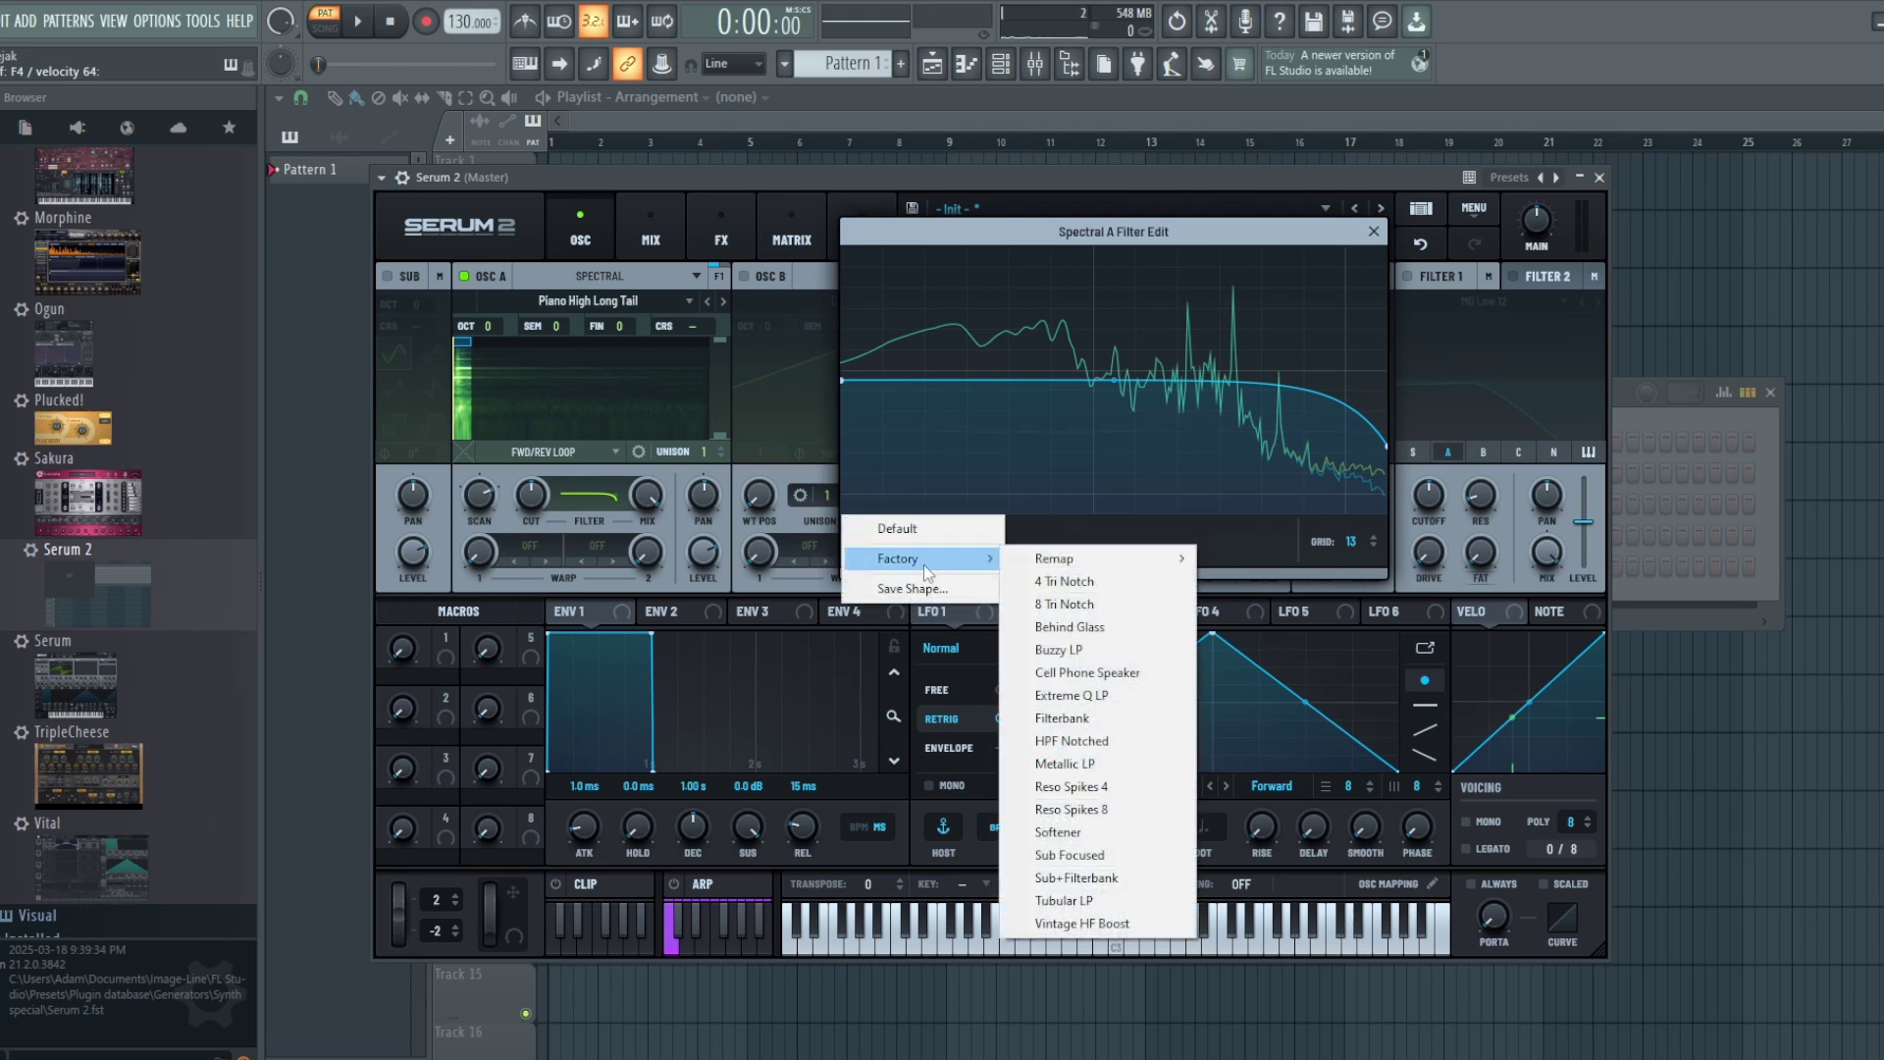
{"action": "left_click", "coordinate": [1070, 786]}
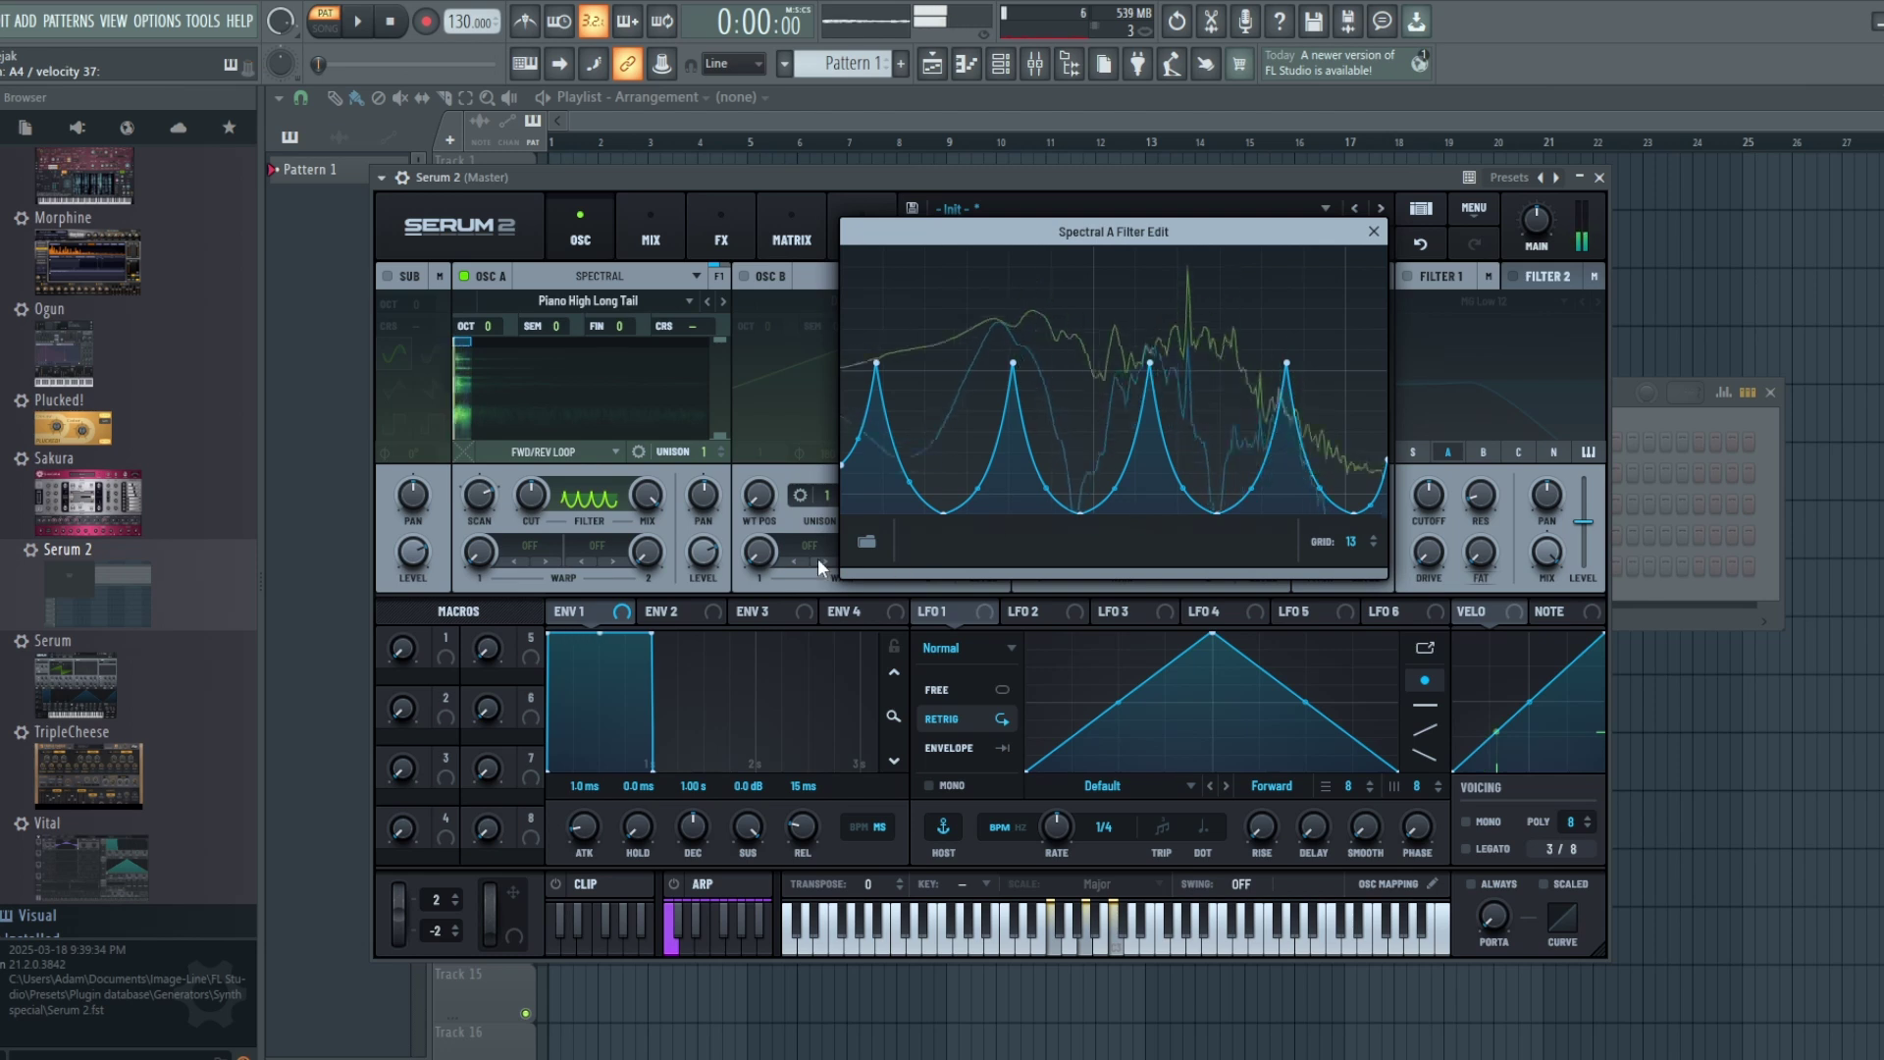
Load the factory filter shape Cell Phone Speaker, and raise one high-frequency point into a sharp peak and one midrange point slightly
{"action": "left_click", "coordinate": [864, 539]}
{"action": "mouse_move", "coordinate": [918, 559]}
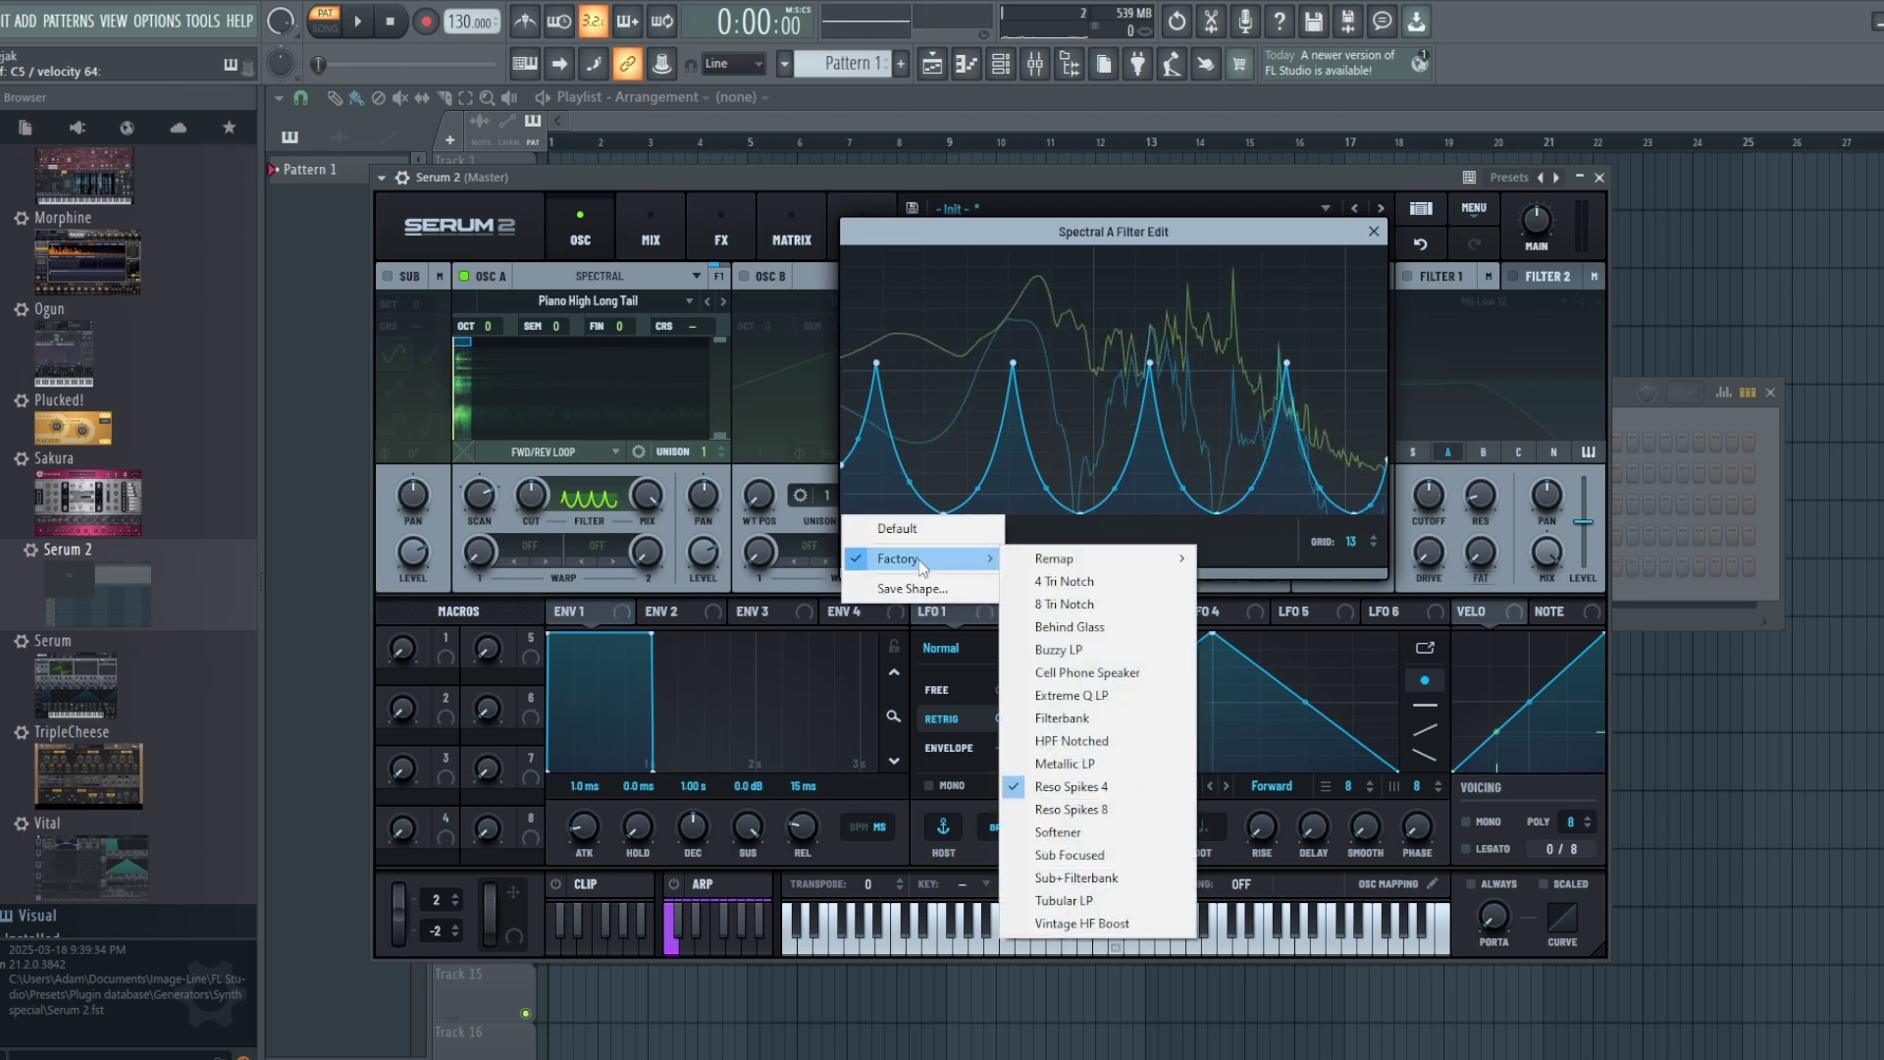
{"action": "left_click", "coordinate": [1070, 672]}
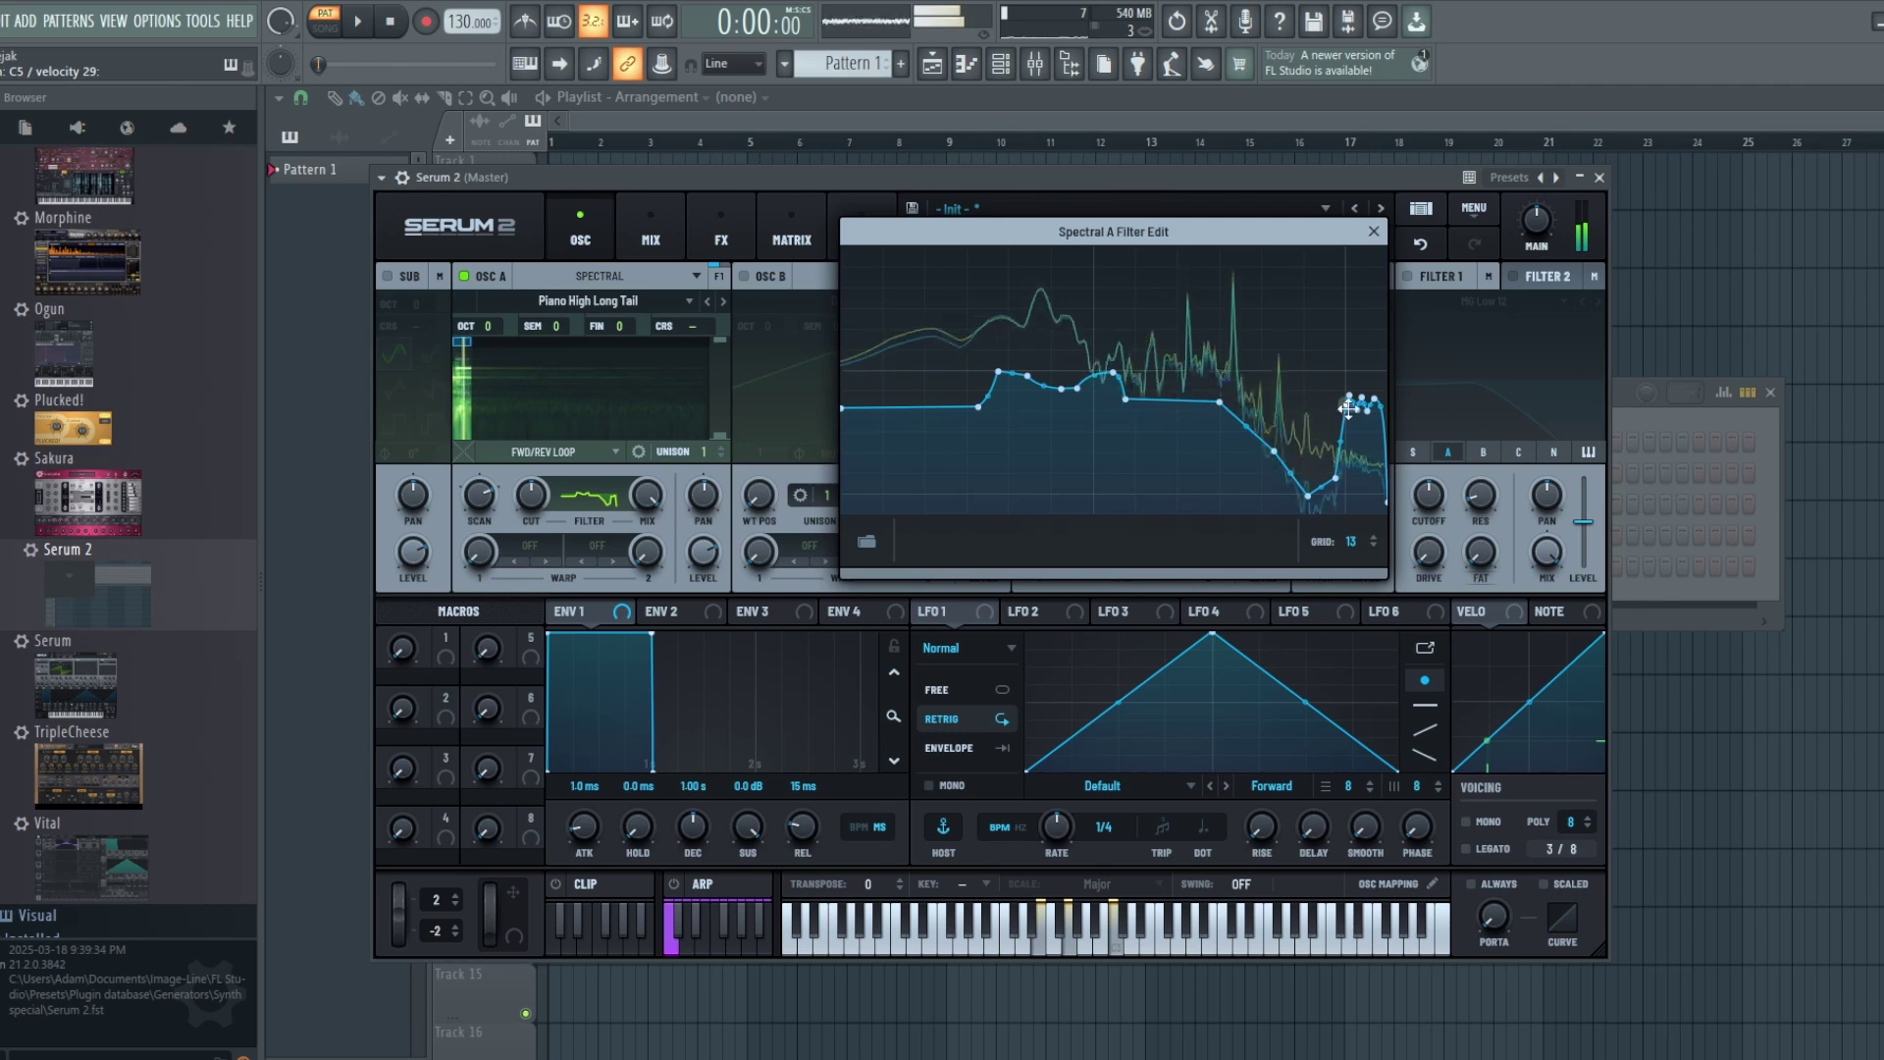
{"action": "left_click_drag", "start_coordinate": [1349, 408], "coordinate": [1349, 334]}
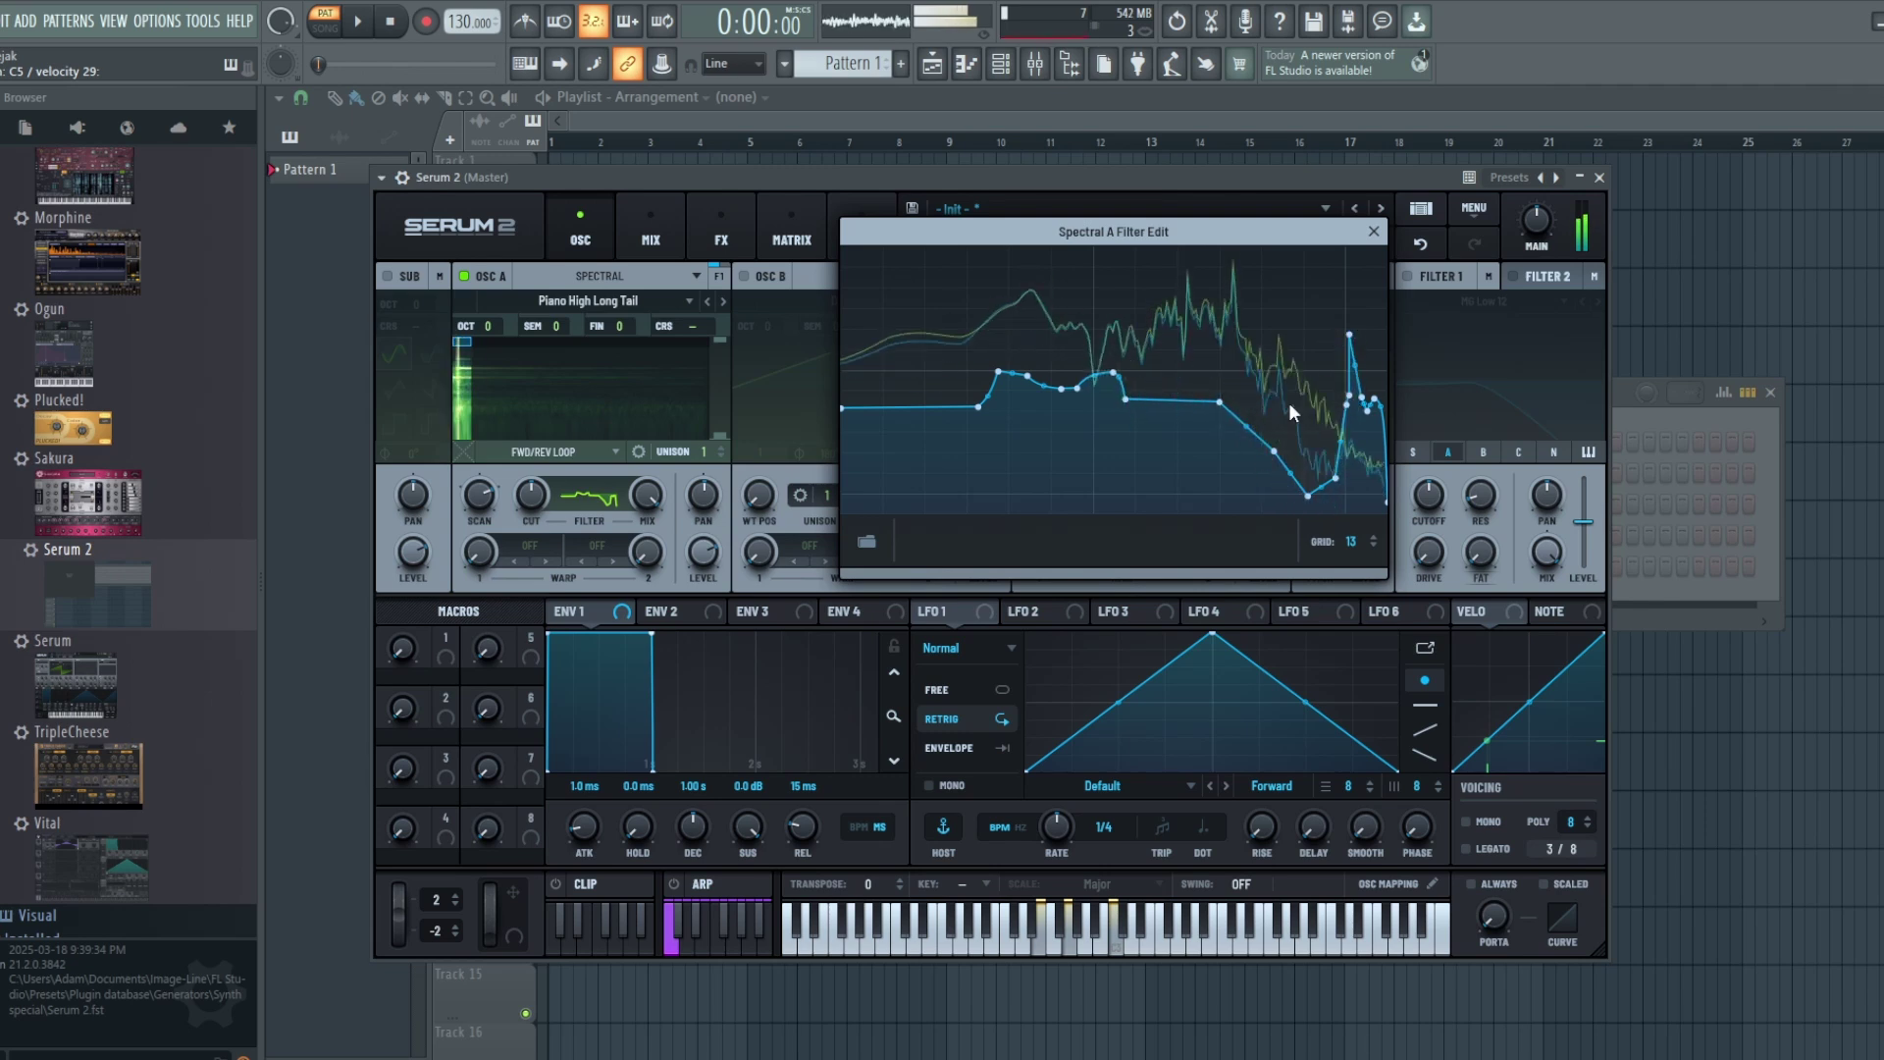
{"action": "mouse_move", "coordinate": [1219, 401]}
{"action": "left_mouse_down"}
{"action": "mouse_move", "coordinate": [1220, 338]}
{"action": "mouse_move", "coordinate": [1219, 451]}
{"action": "mouse_move", "coordinate": [1223, 379]}
{"action": "mouse_move", "coordinate": [1128, 366]}
{"action": "mouse_move", "coordinate": [1350, 353]}
{"action": "mouse_move", "coordinate": [1296, 355]}
{"action": "mouse_move", "coordinate": [1287, 421]}
{"action": "mouse_move", "coordinate": [1210, 449]}
{"action": "mouse_move", "coordinate": [1148, 383]}
{"action": "mouse_move", "coordinate": [1194, 379]}
{"action": "left_mouse_up"}
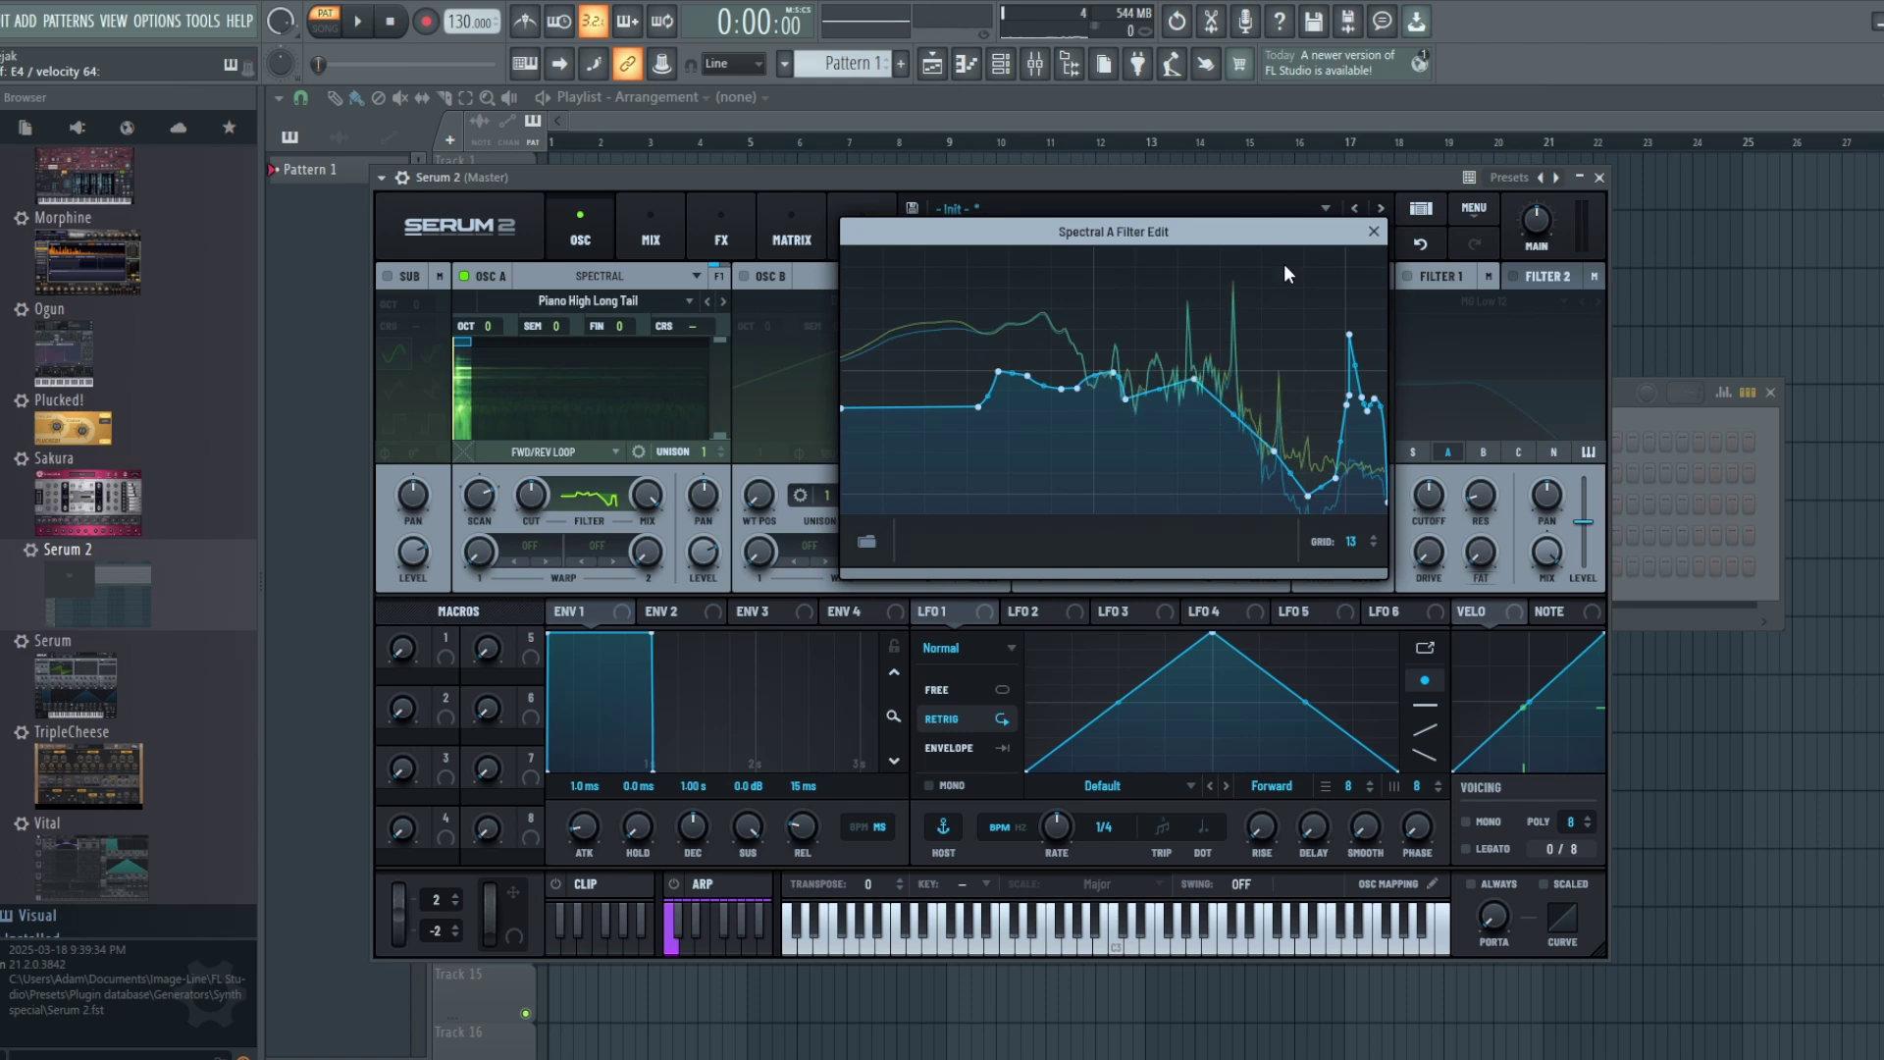
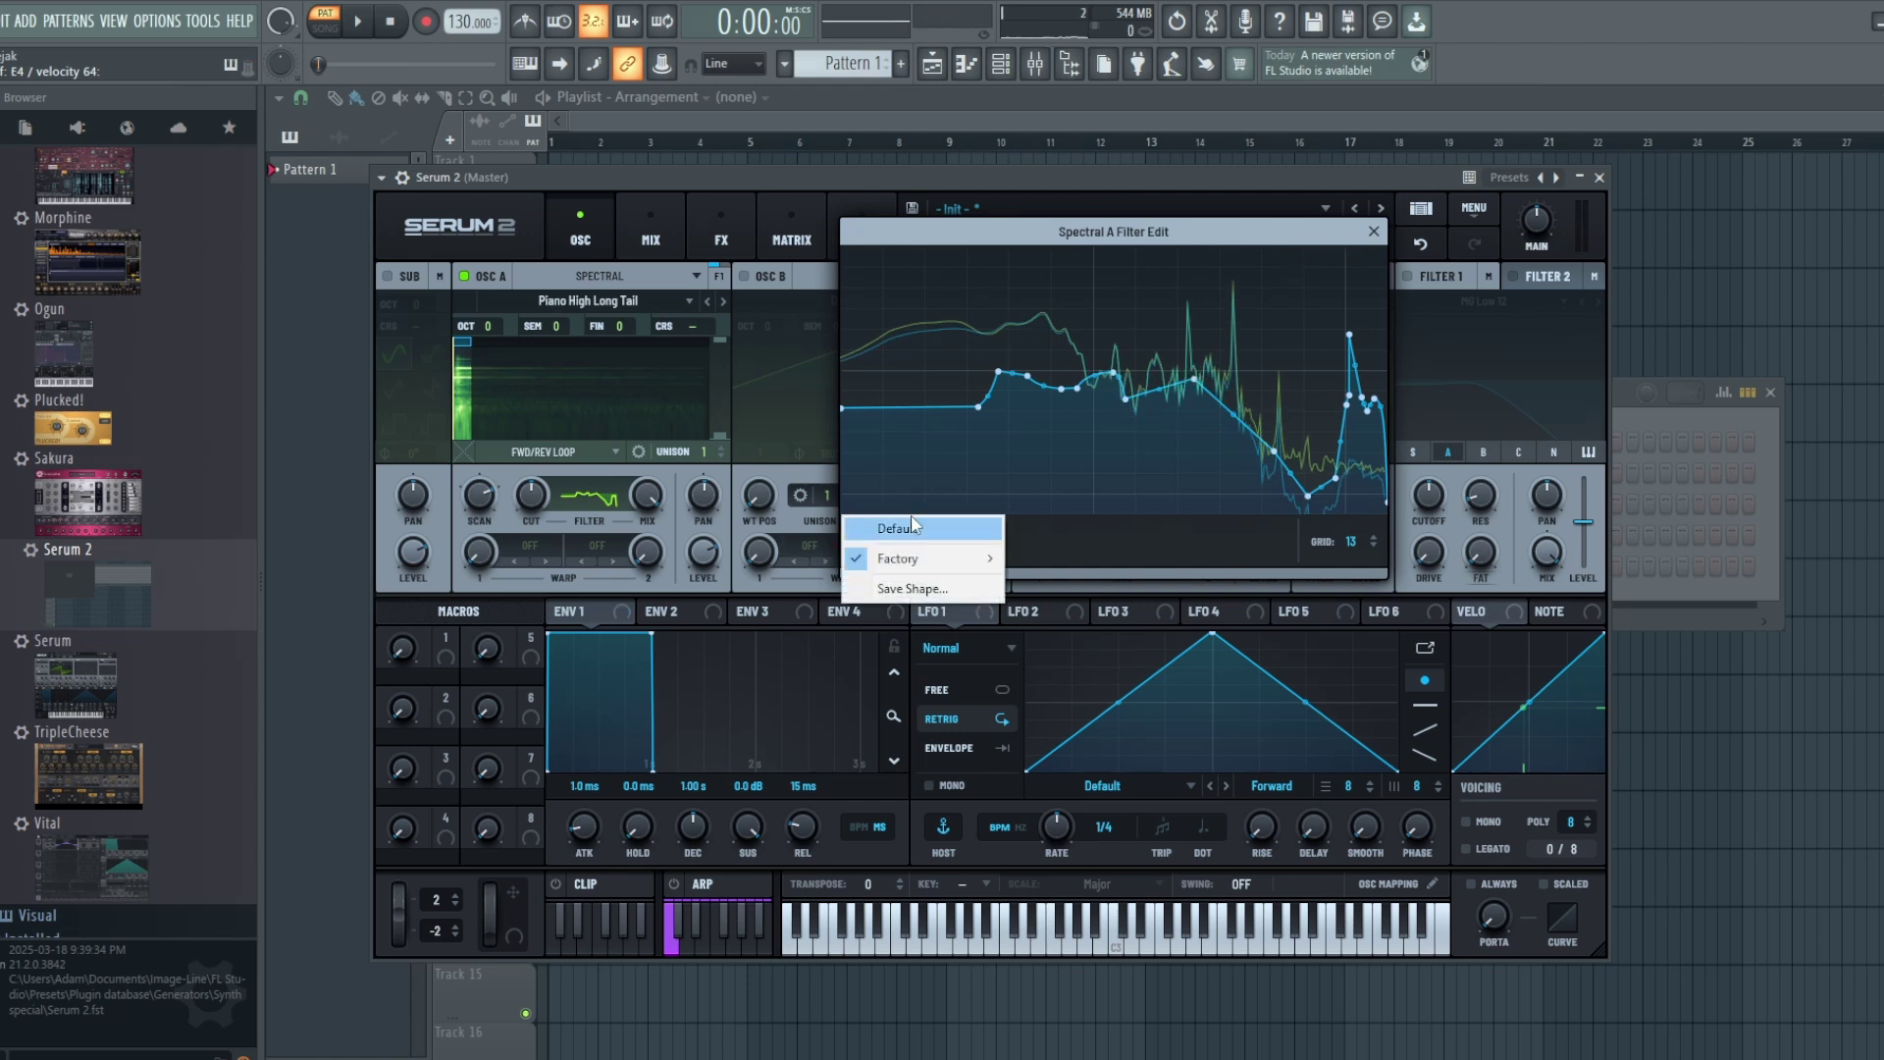
Reset the spectral filter curve to the Default shape, and draw a low-frequency roll-off using two added points and the curve's lowest-frequency endpoint
{"action": "left_click", "coordinate": [897, 528]}
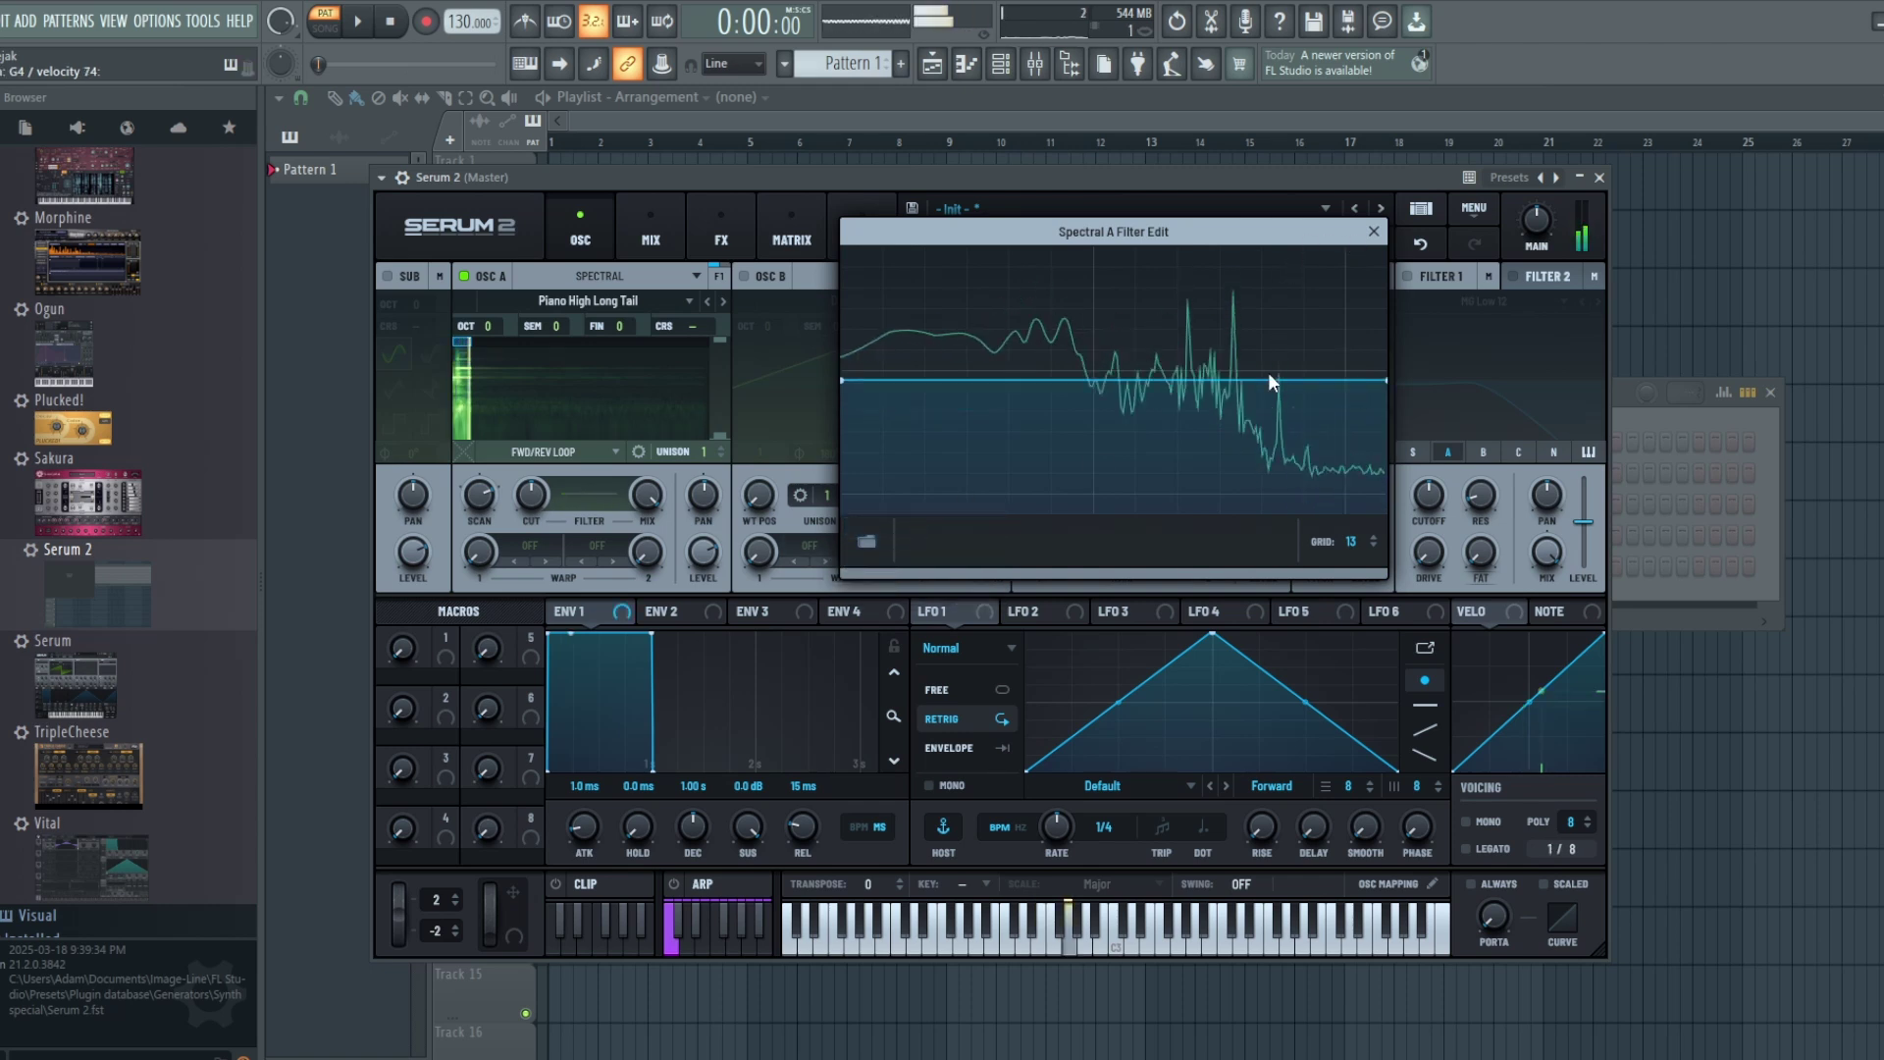
{"action": "left_click", "coordinate": [1227, 360]}
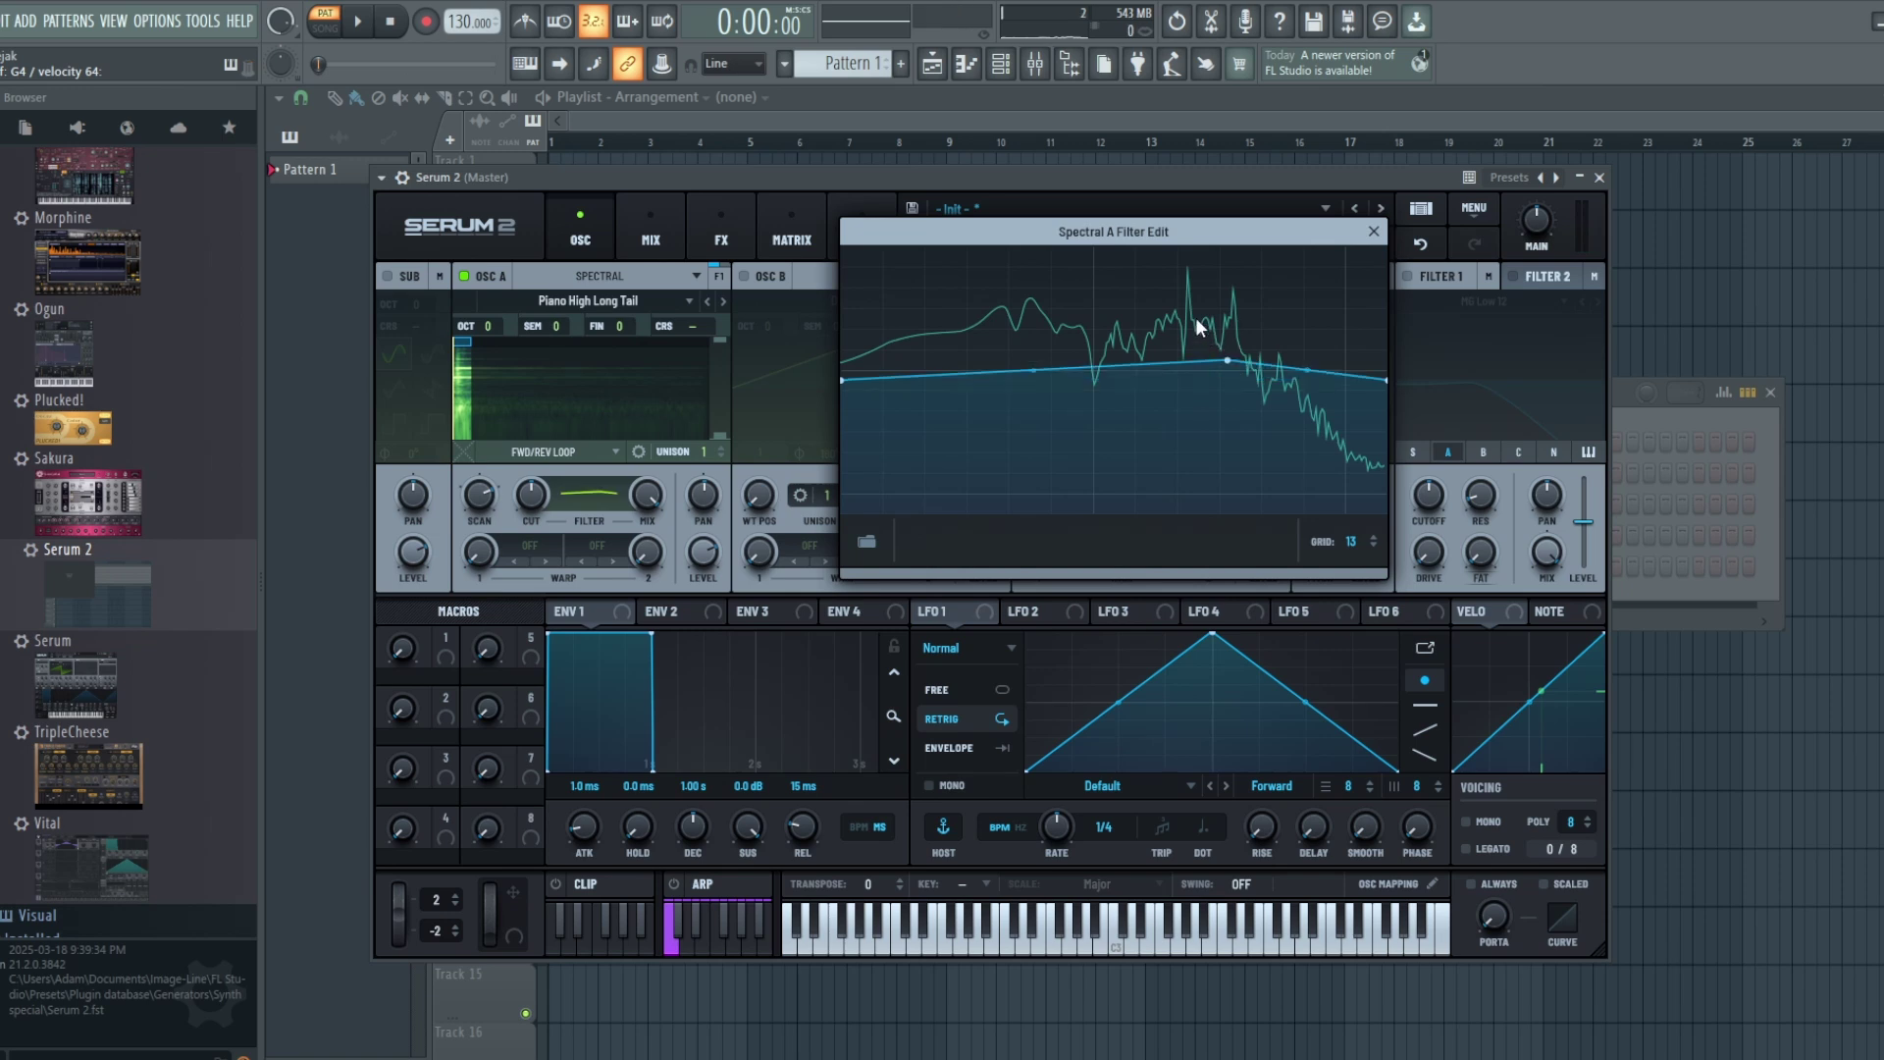
{"action": "left_click", "coordinate": [1116, 348]}
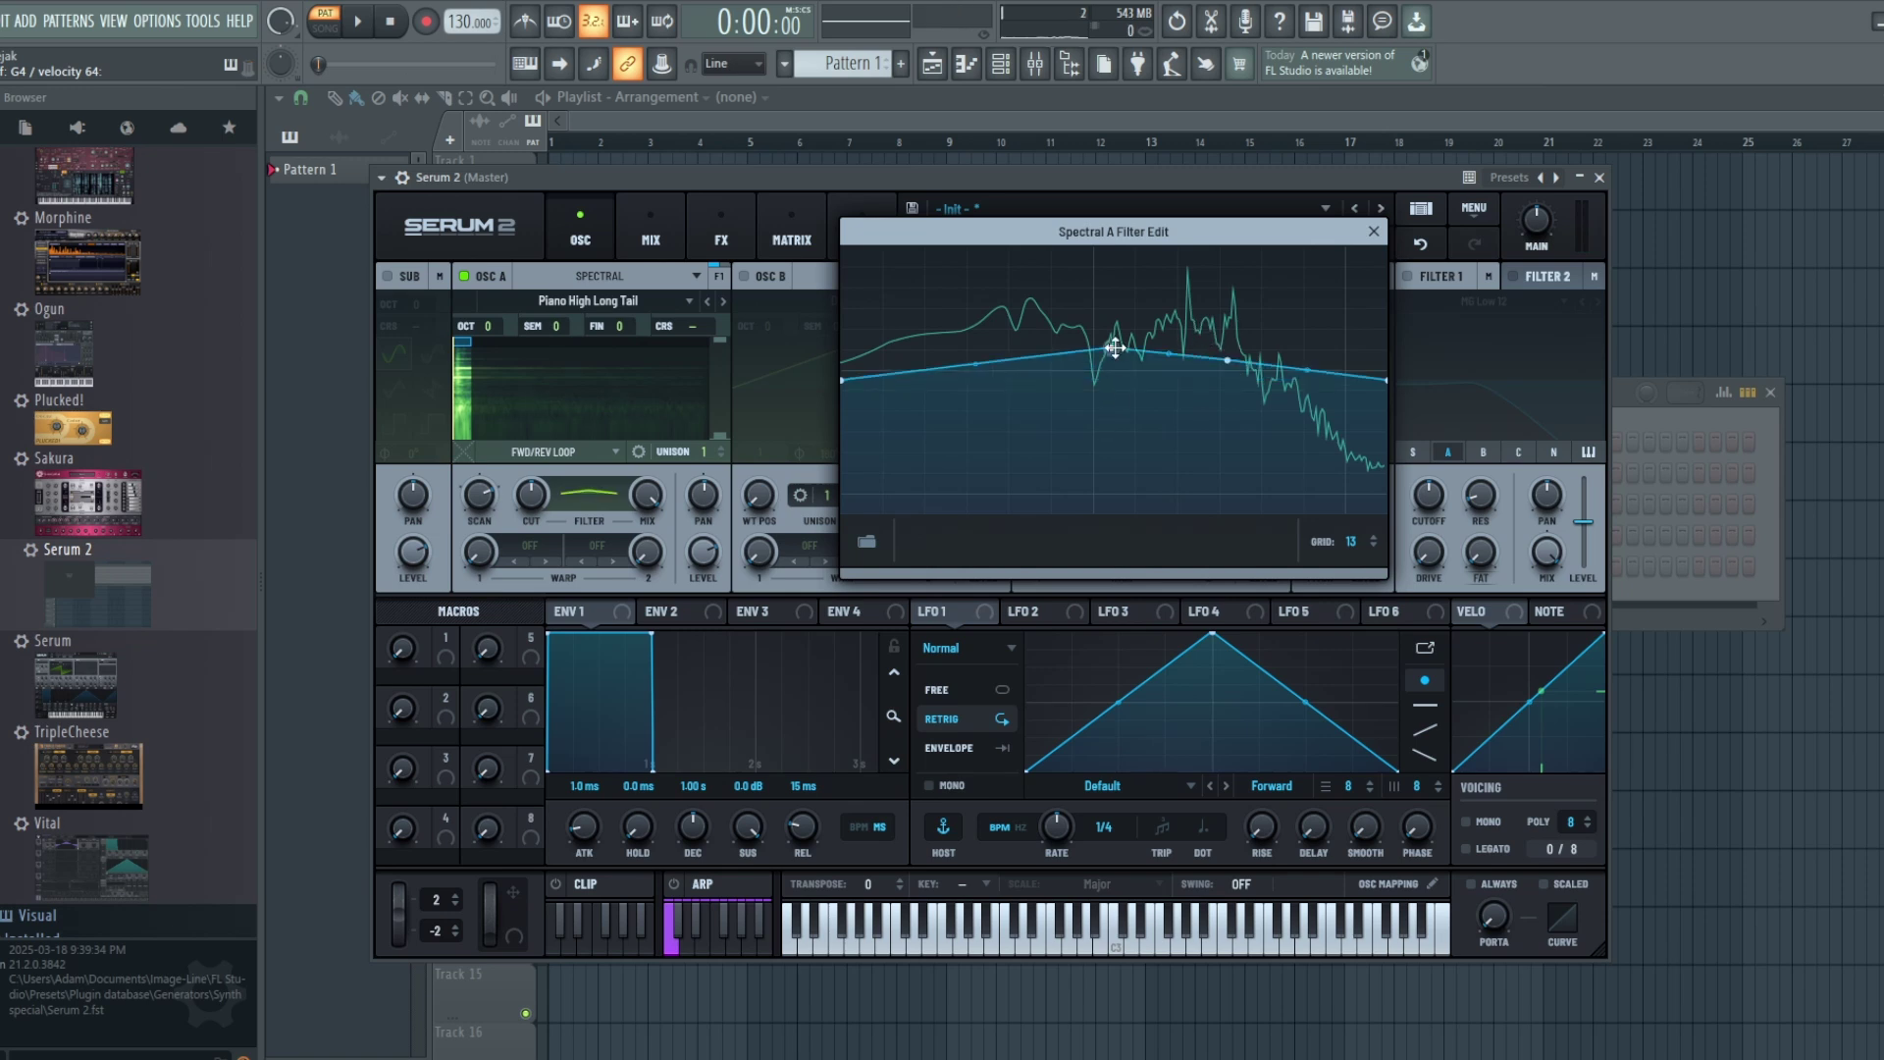
{"action": "left_click_drag", "start_coordinate": [1115, 348], "coordinate": [1119, 424]}
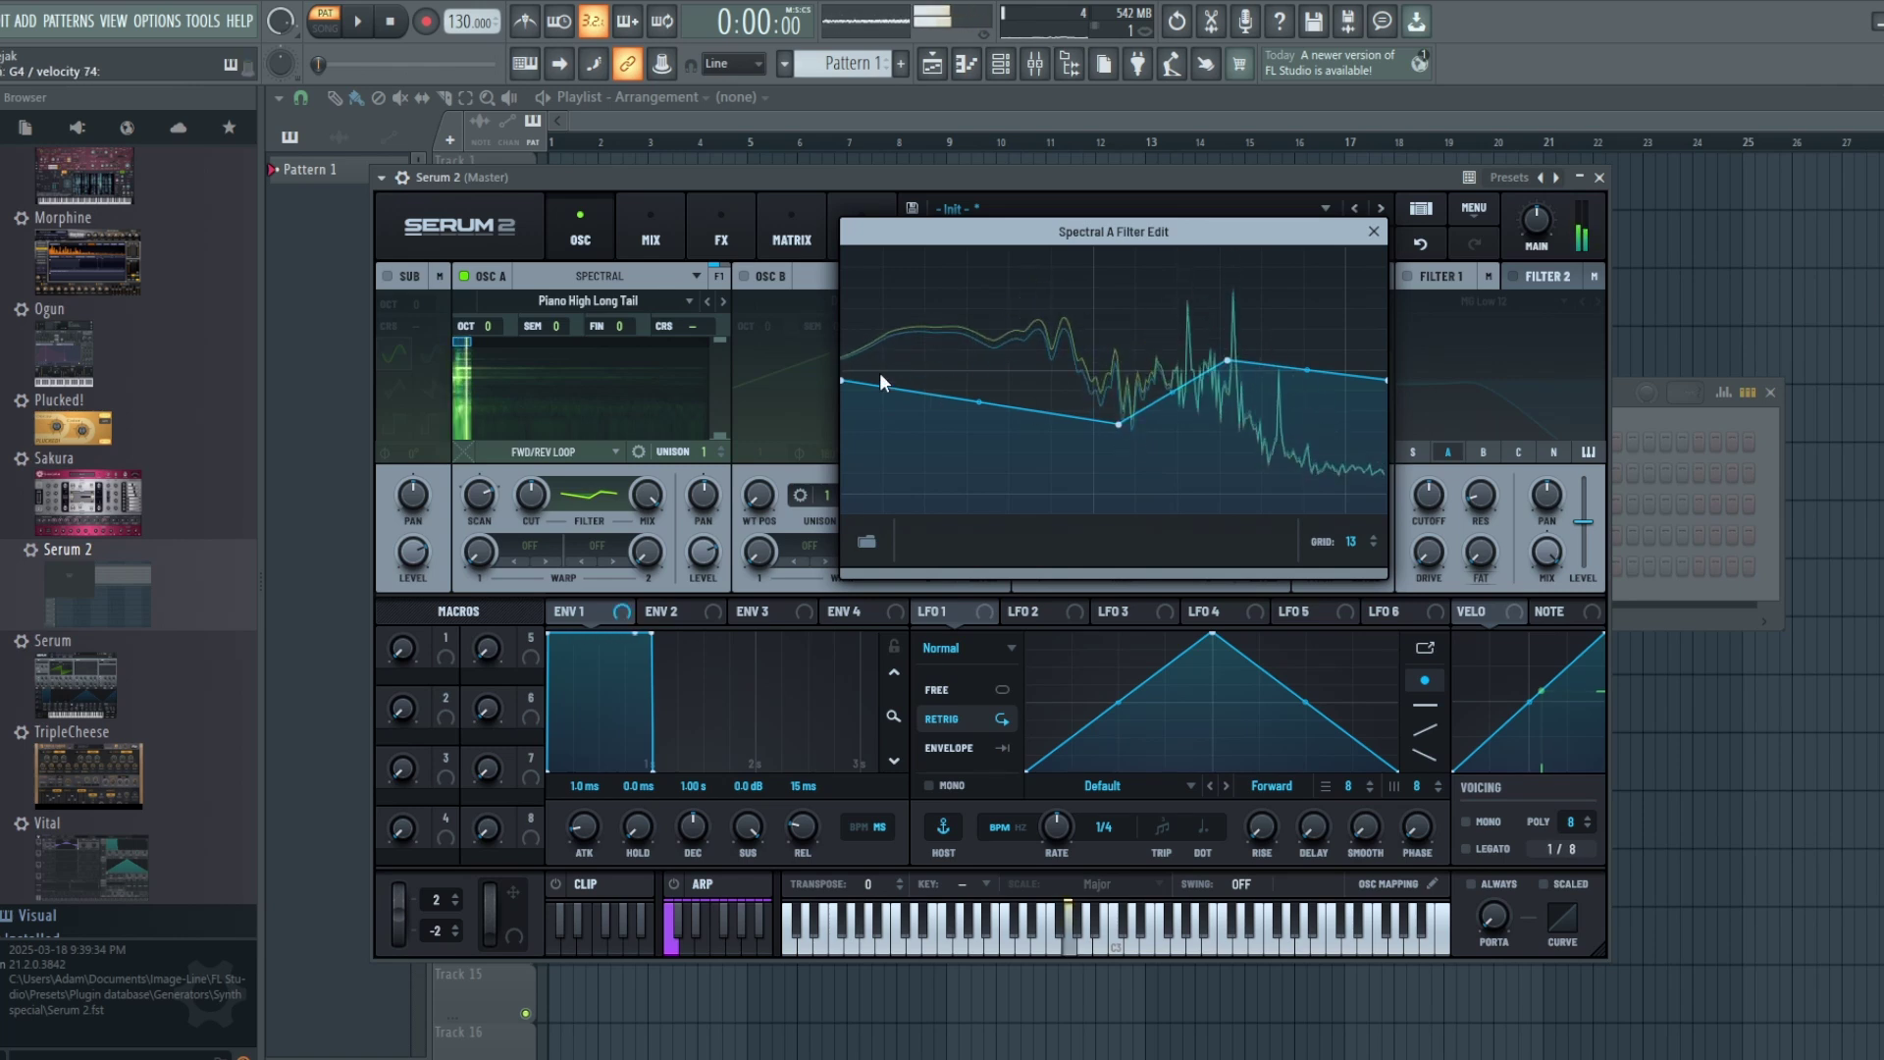
{"action": "left_click_drag", "start_coordinate": [841, 381], "coordinate": [860, 555]}
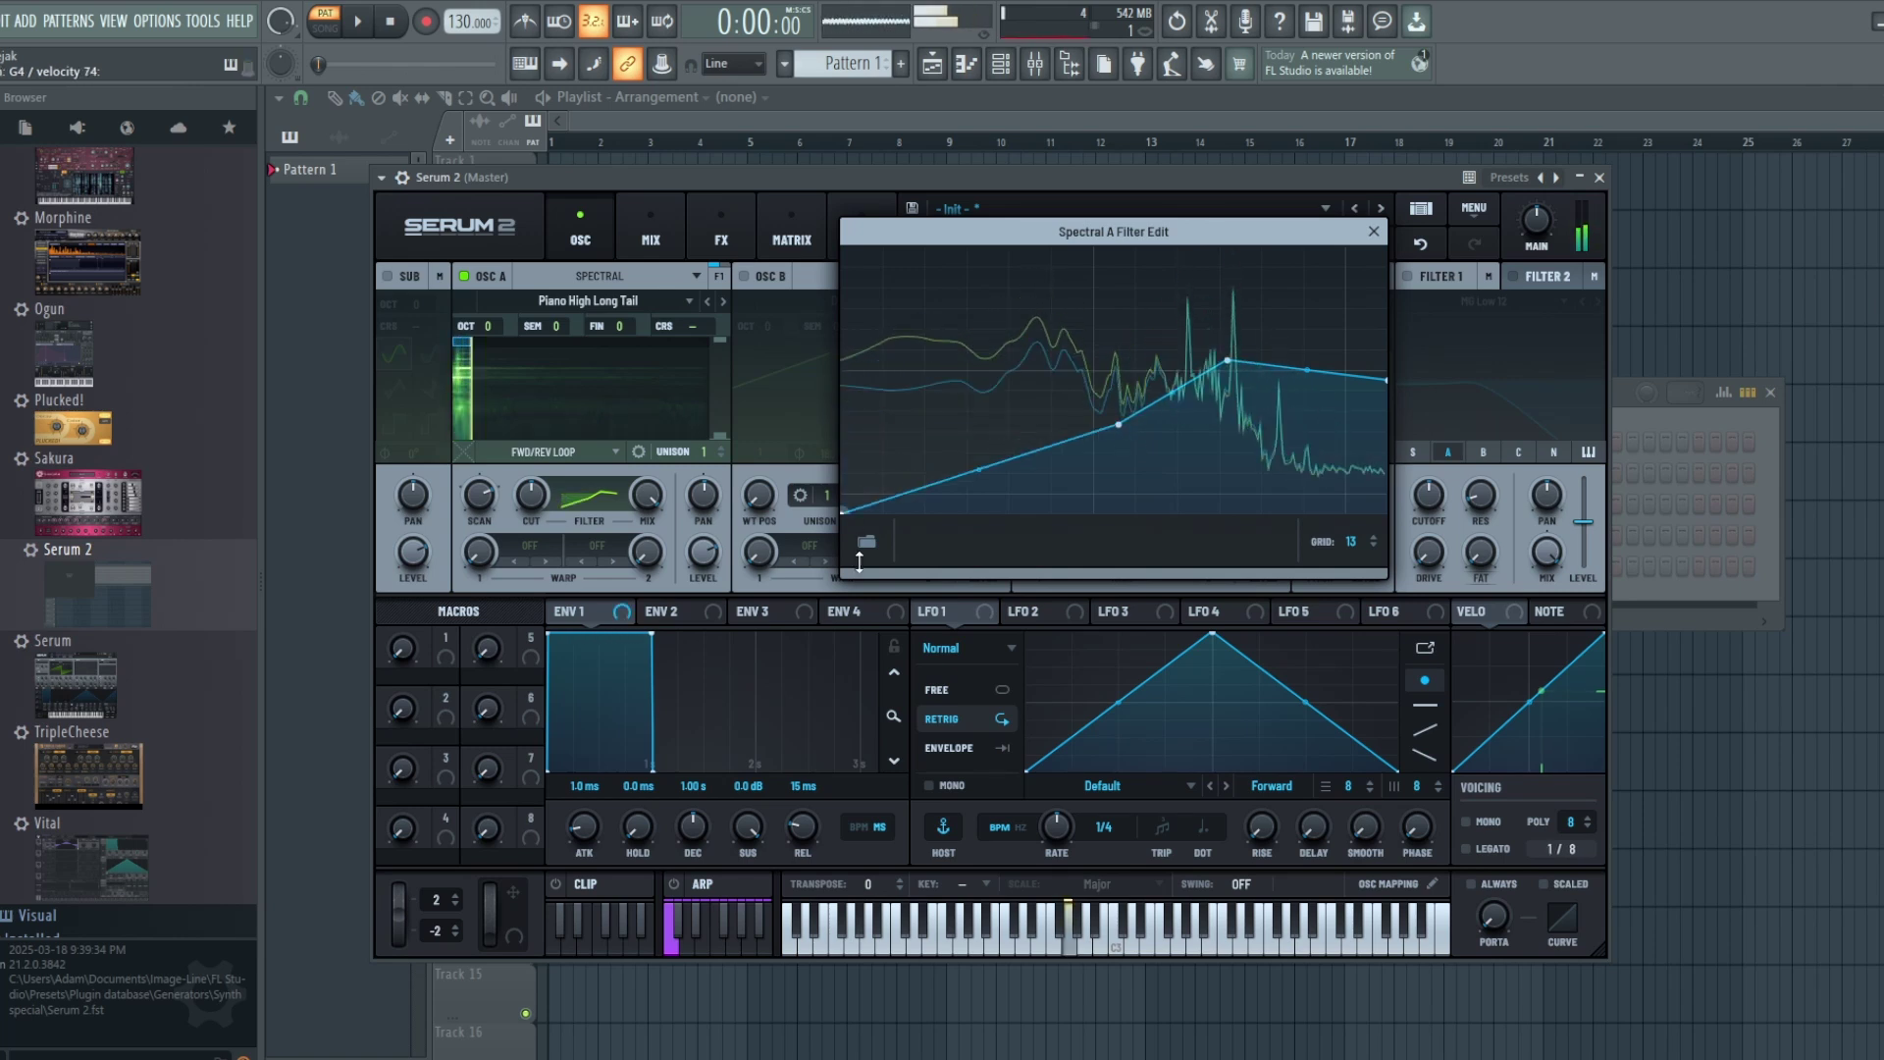
{"action": "left_click_drag", "start_coordinate": [1119, 424], "coordinate": [1062, 390]}
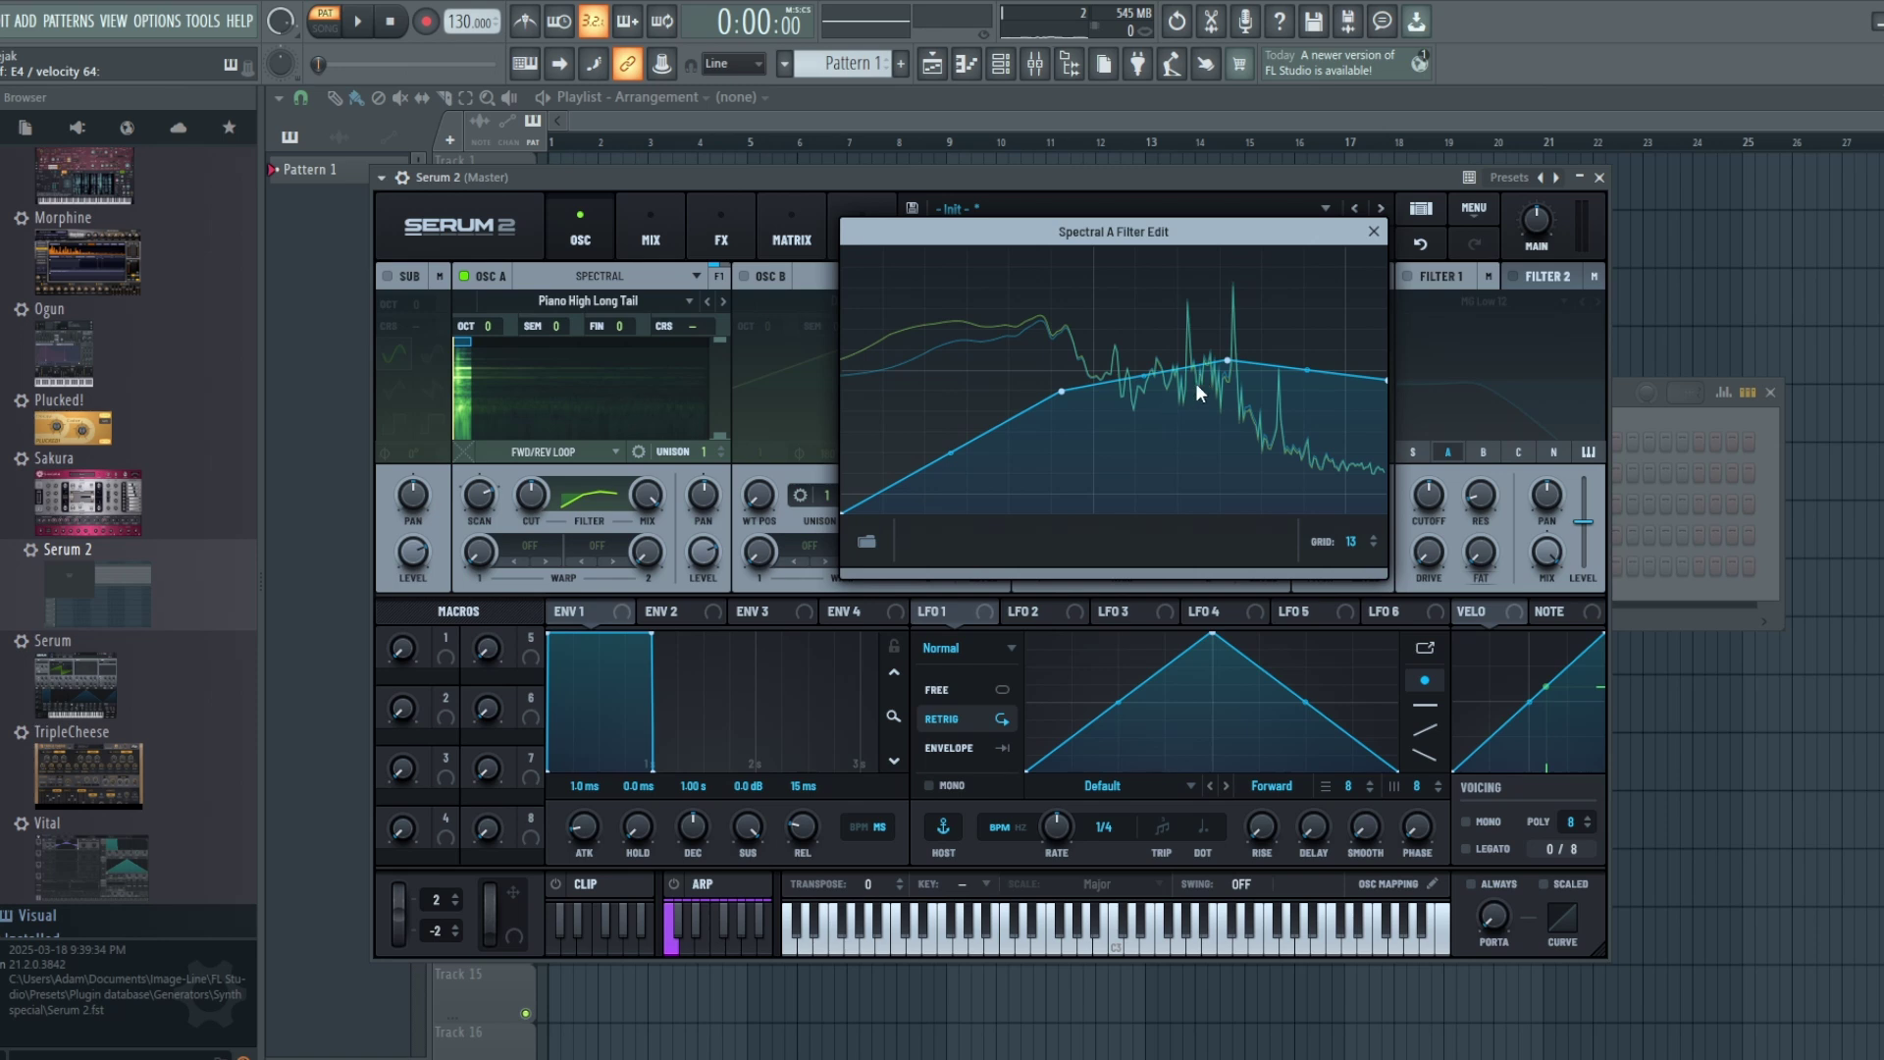
Close the spectral filter editor, and adjust oscillator A's spectral filter mix and cutoff
{"action": "left_click", "coordinate": [1374, 231]}
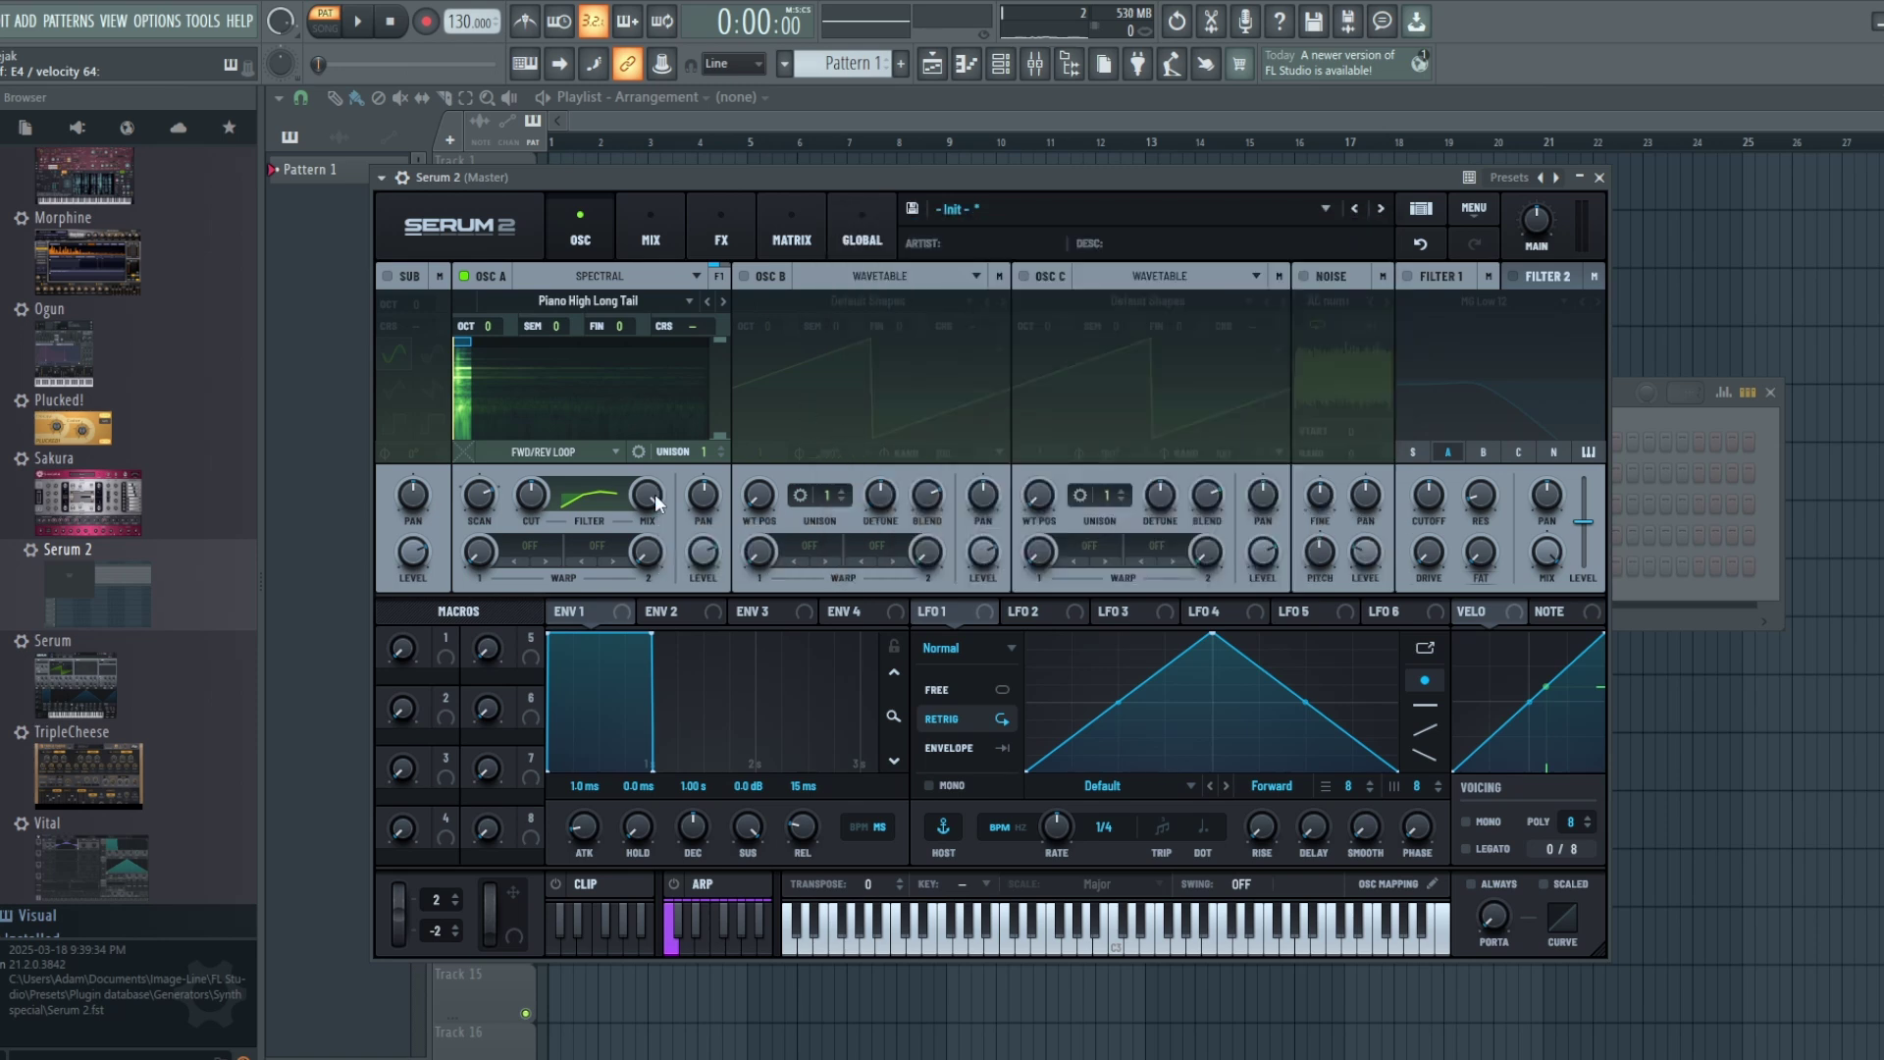
{"action": "left_click_drag", "start_coordinate": [655, 497], "coordinate": [677, 648]}
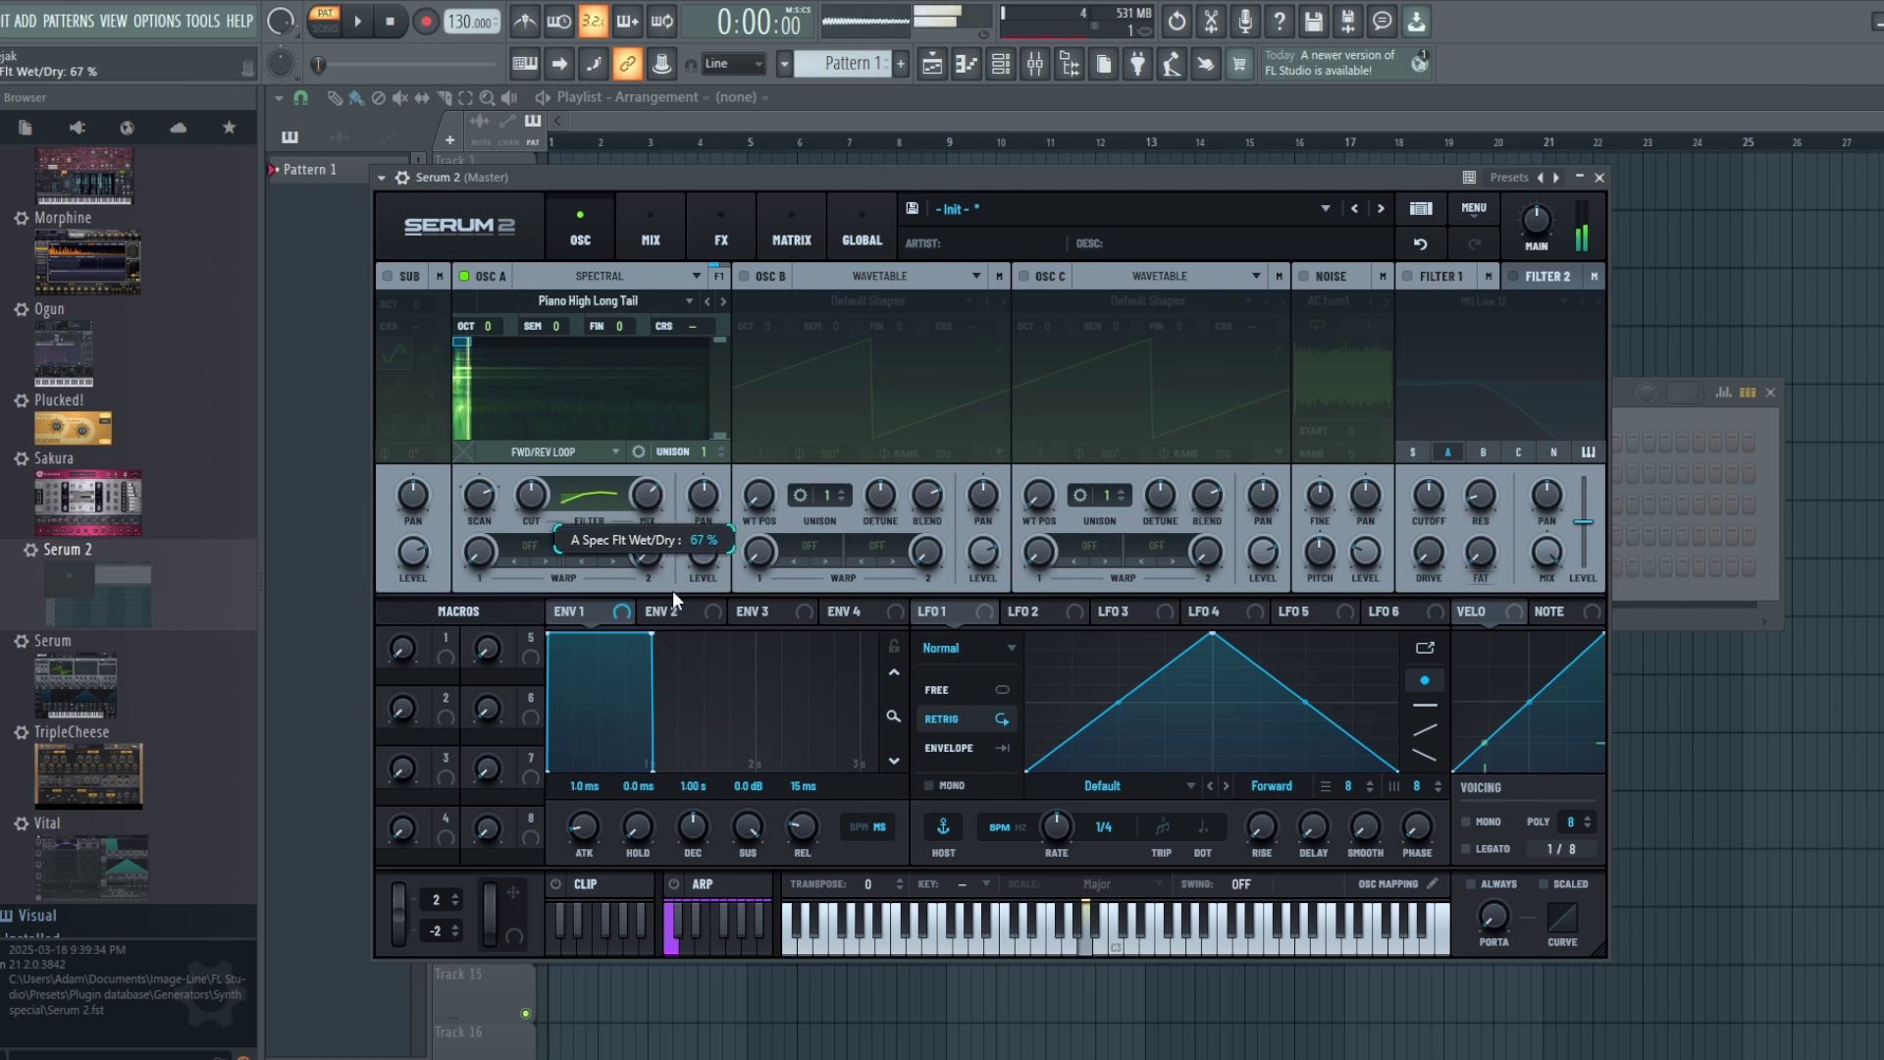
{"action": "left_click_drag", "start_coordinate": [532, 499], "coordinate": [522, 434]}
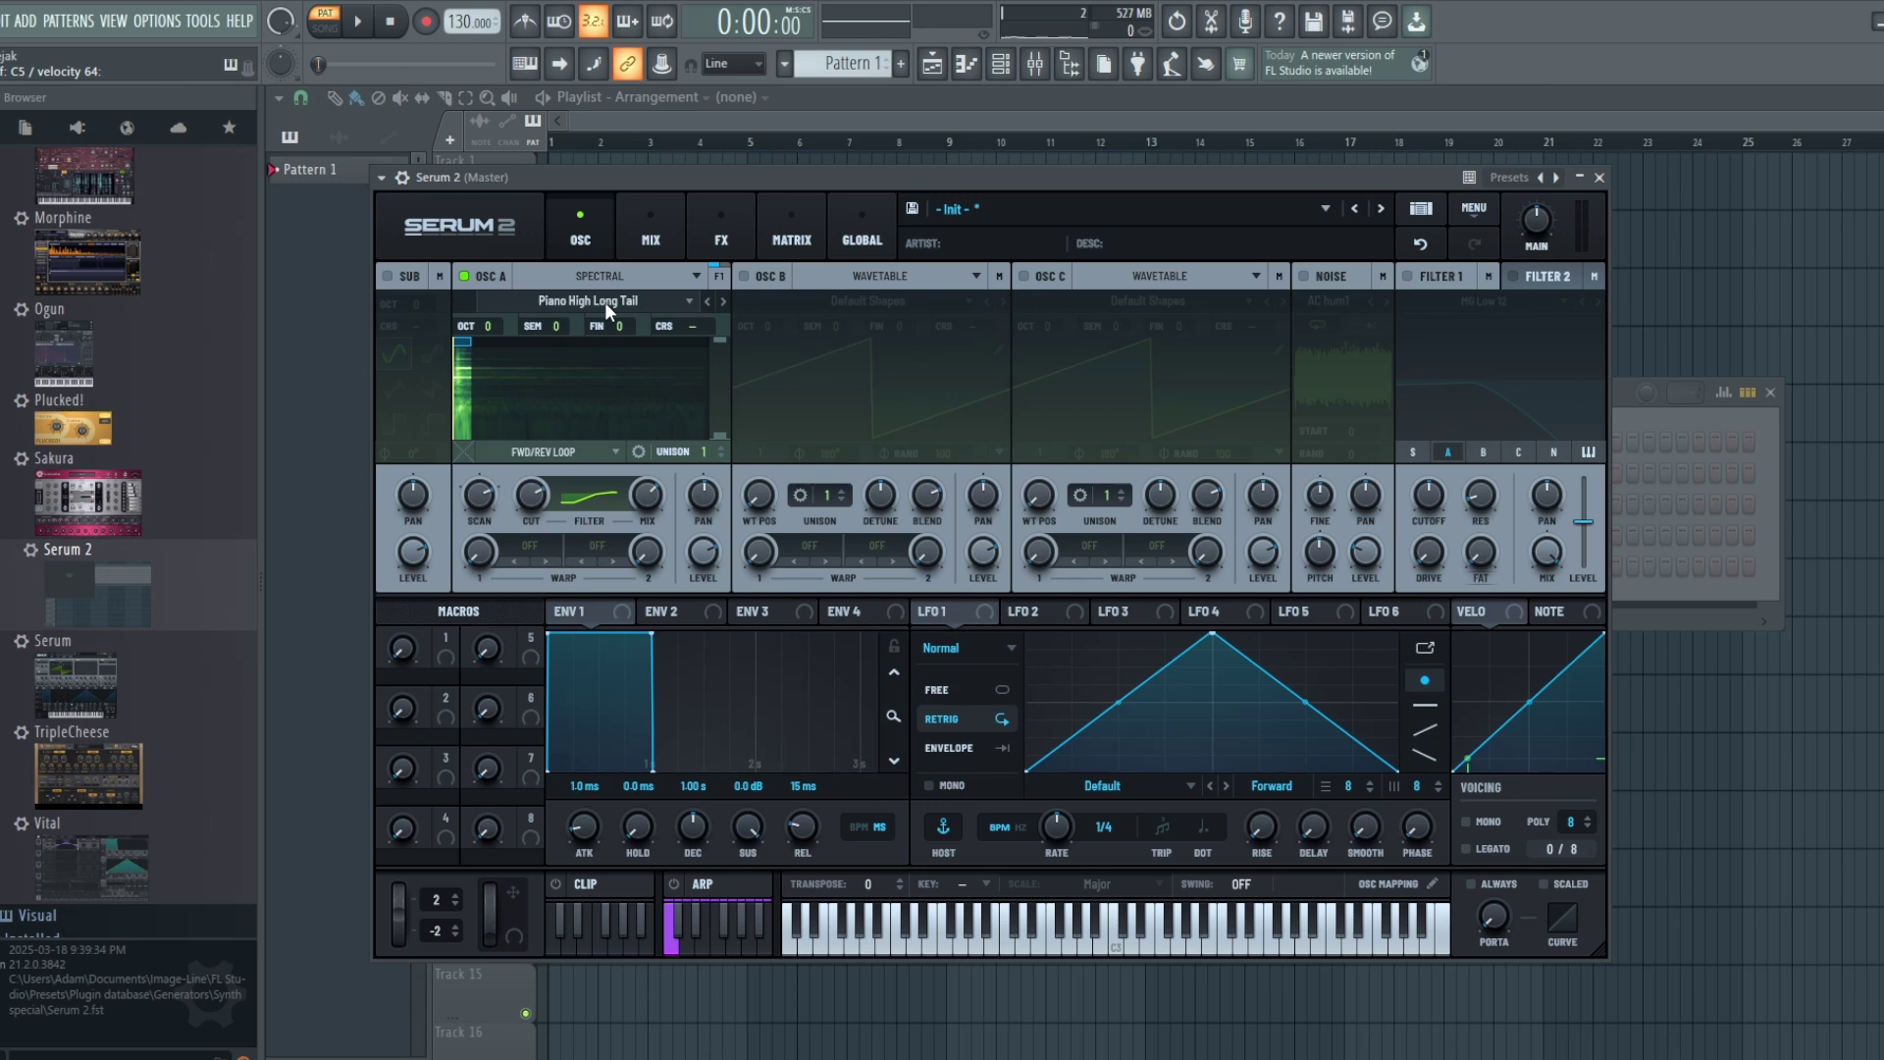
Load the factory flute sample Flute Fula into oscillator A and play a few notes with it
{"action": "left_click", "coordinate": [651, 304]}
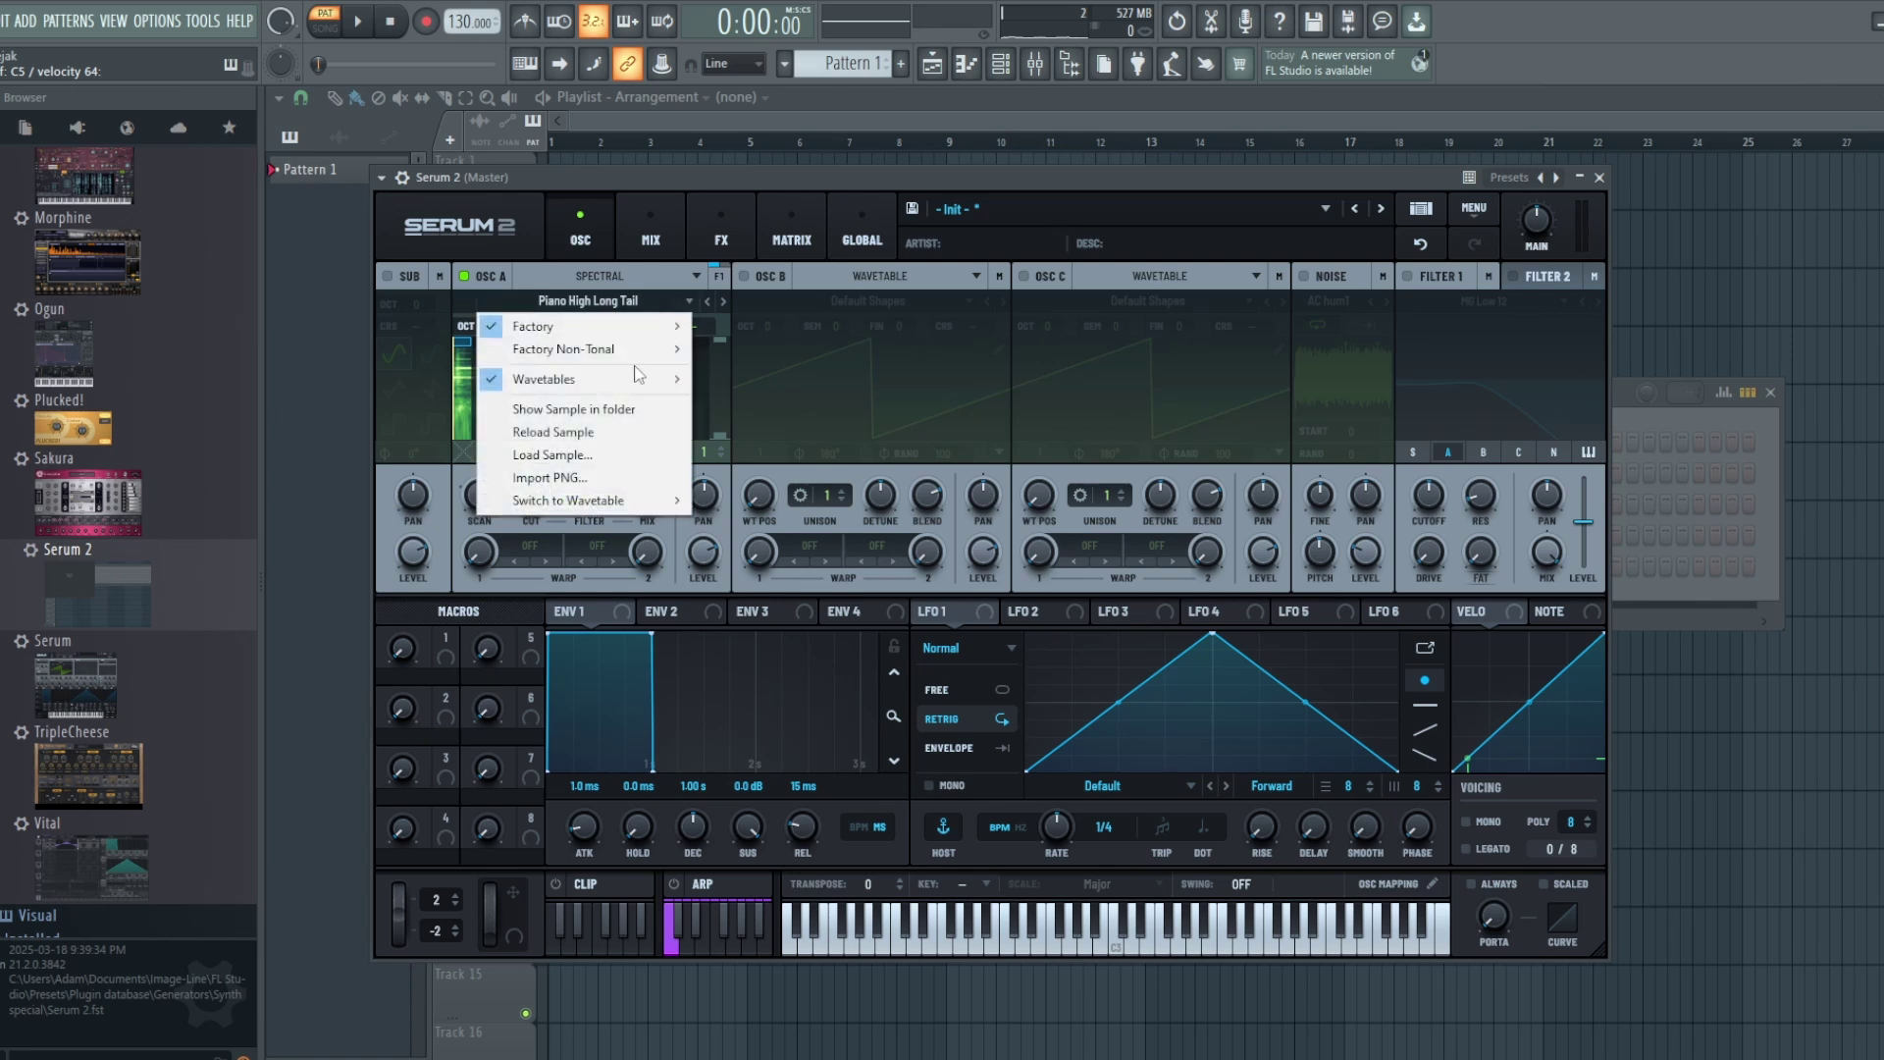
{"action": "mouse_move", "coordinate": [636, 379]}
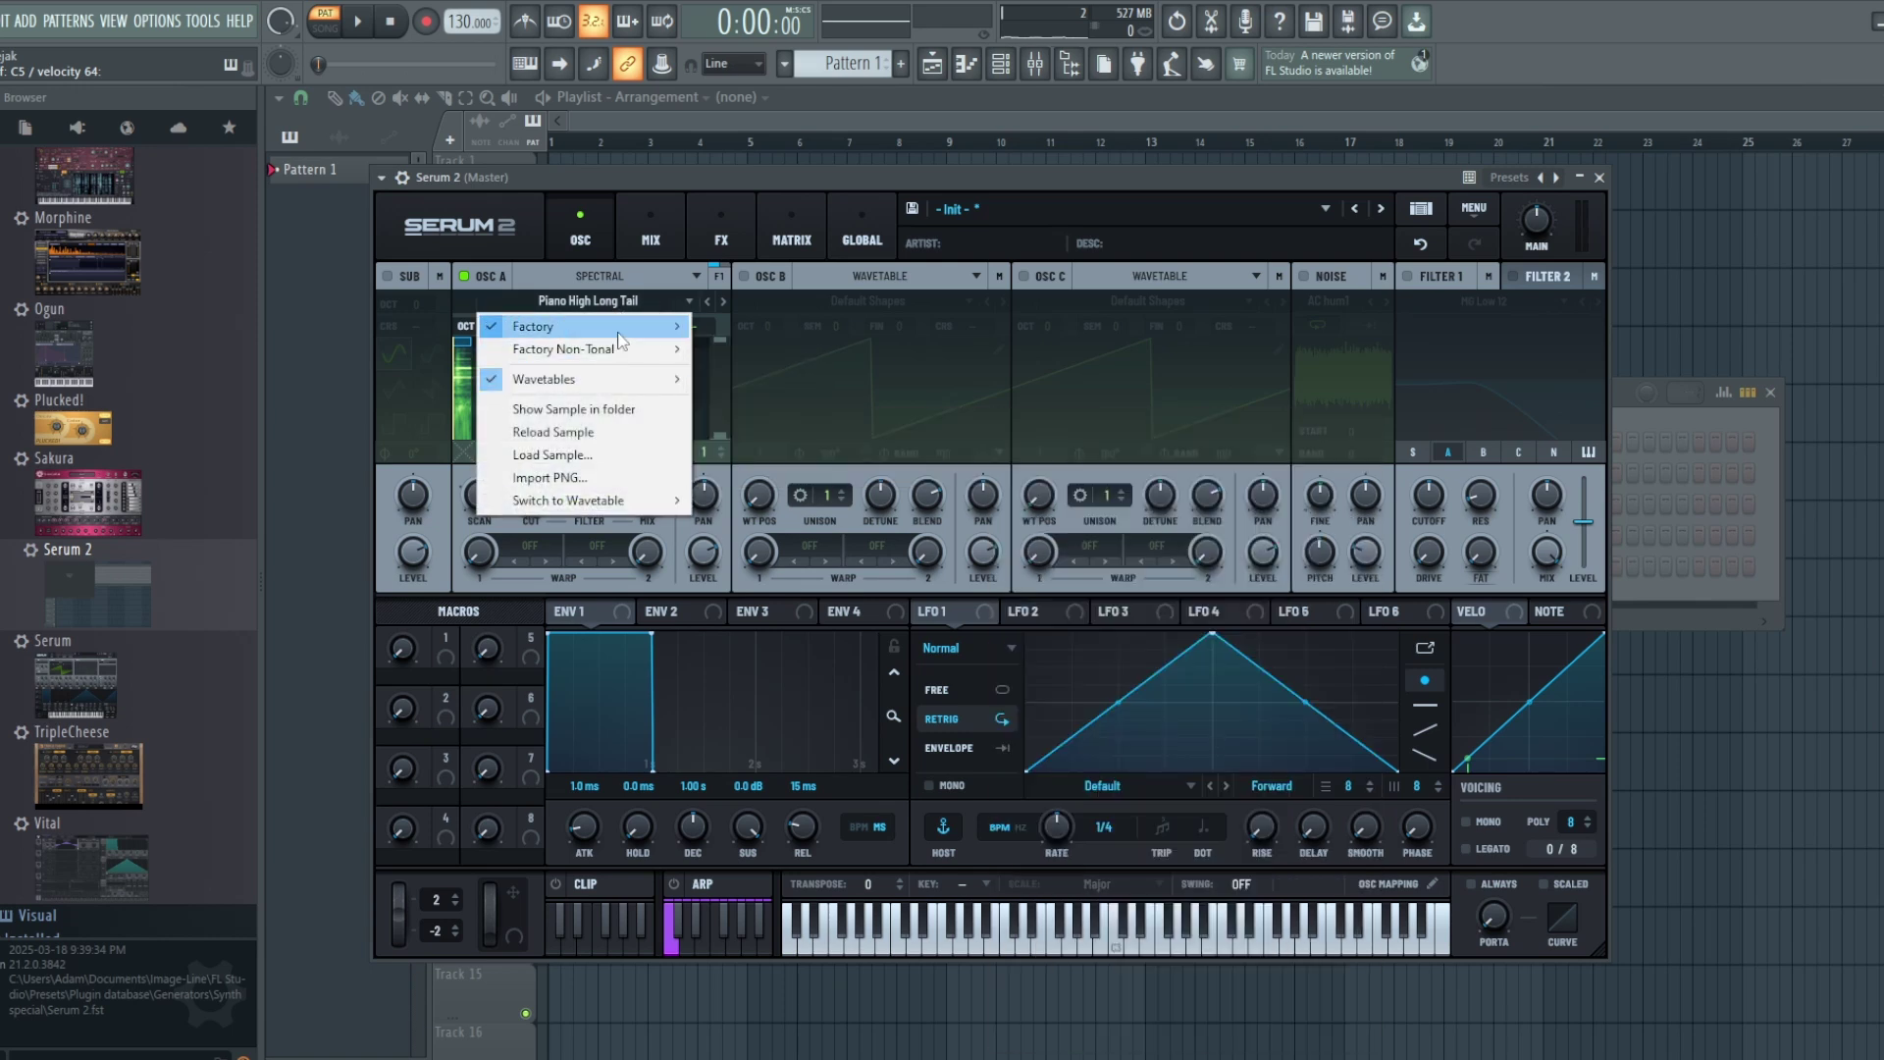
{"action": "mouse_move", "coordinate": [612, 326]}
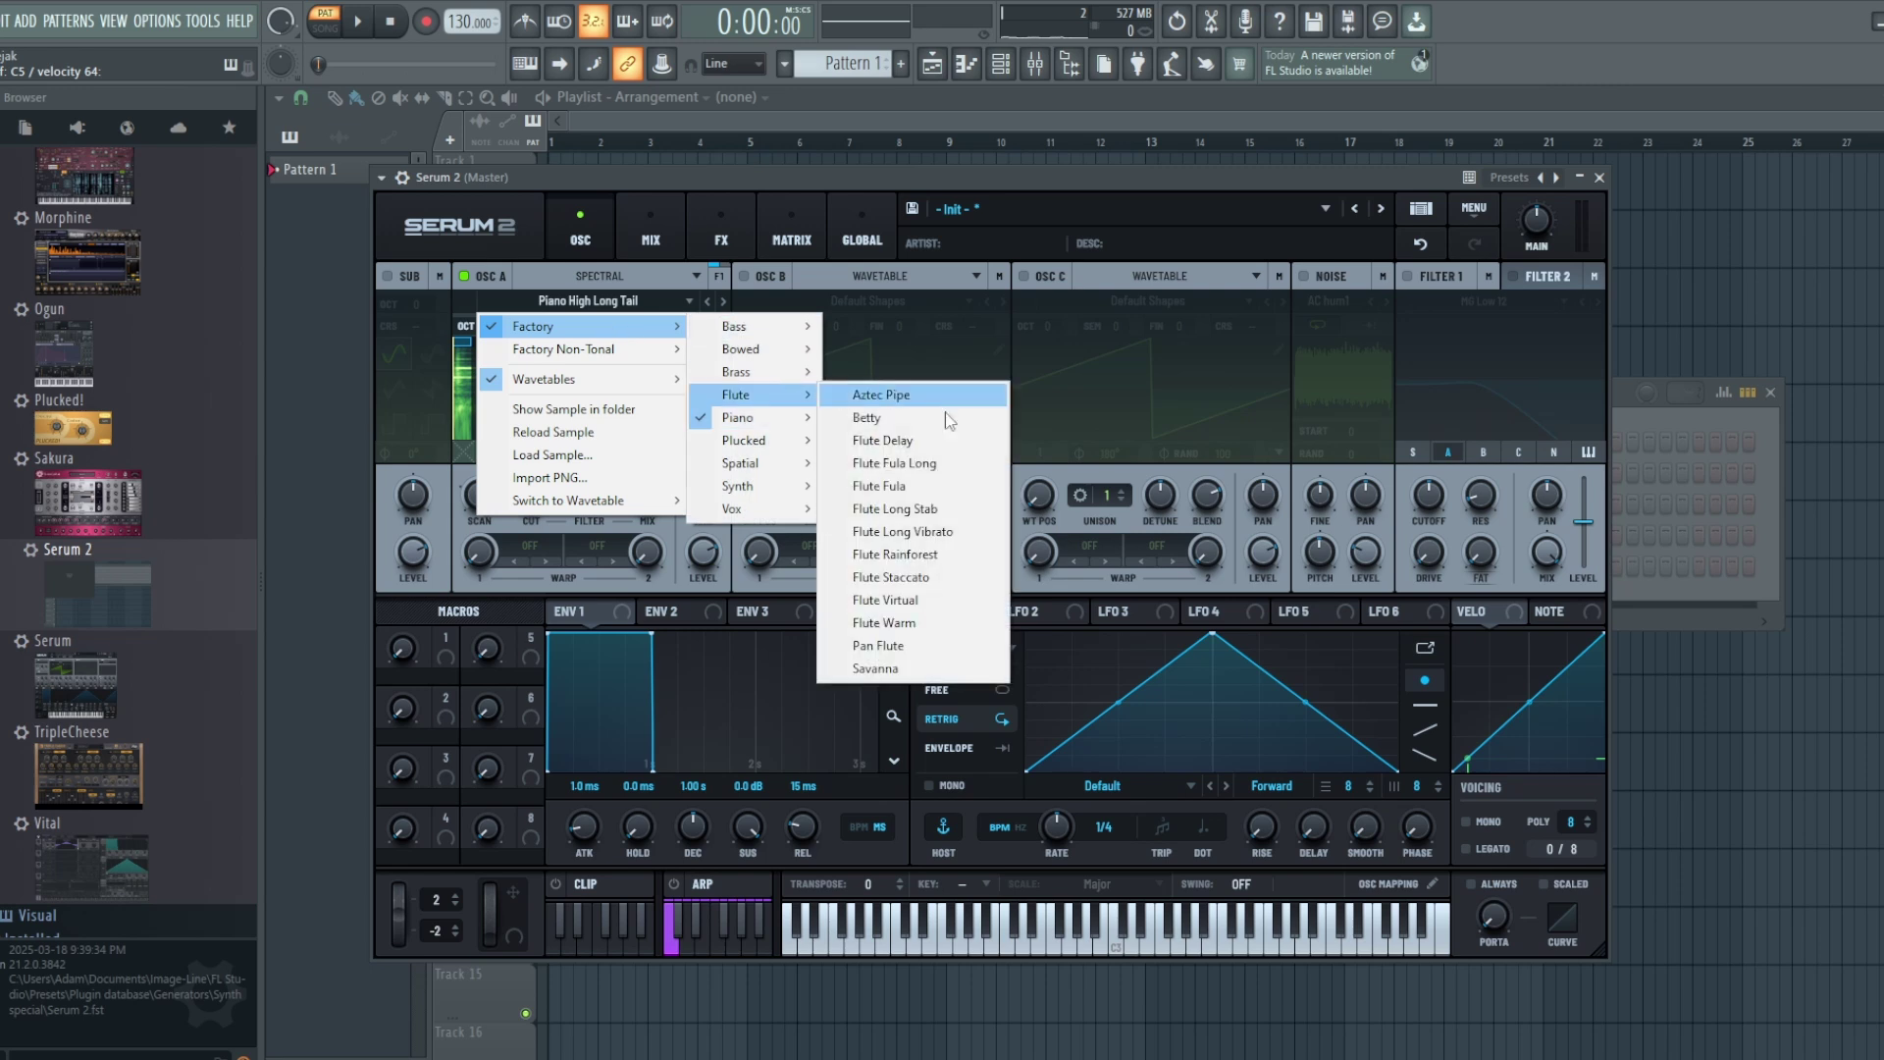
{"action": "left_click", "coordinate": [856, 476]}
{"action": "key", "text": "n"}
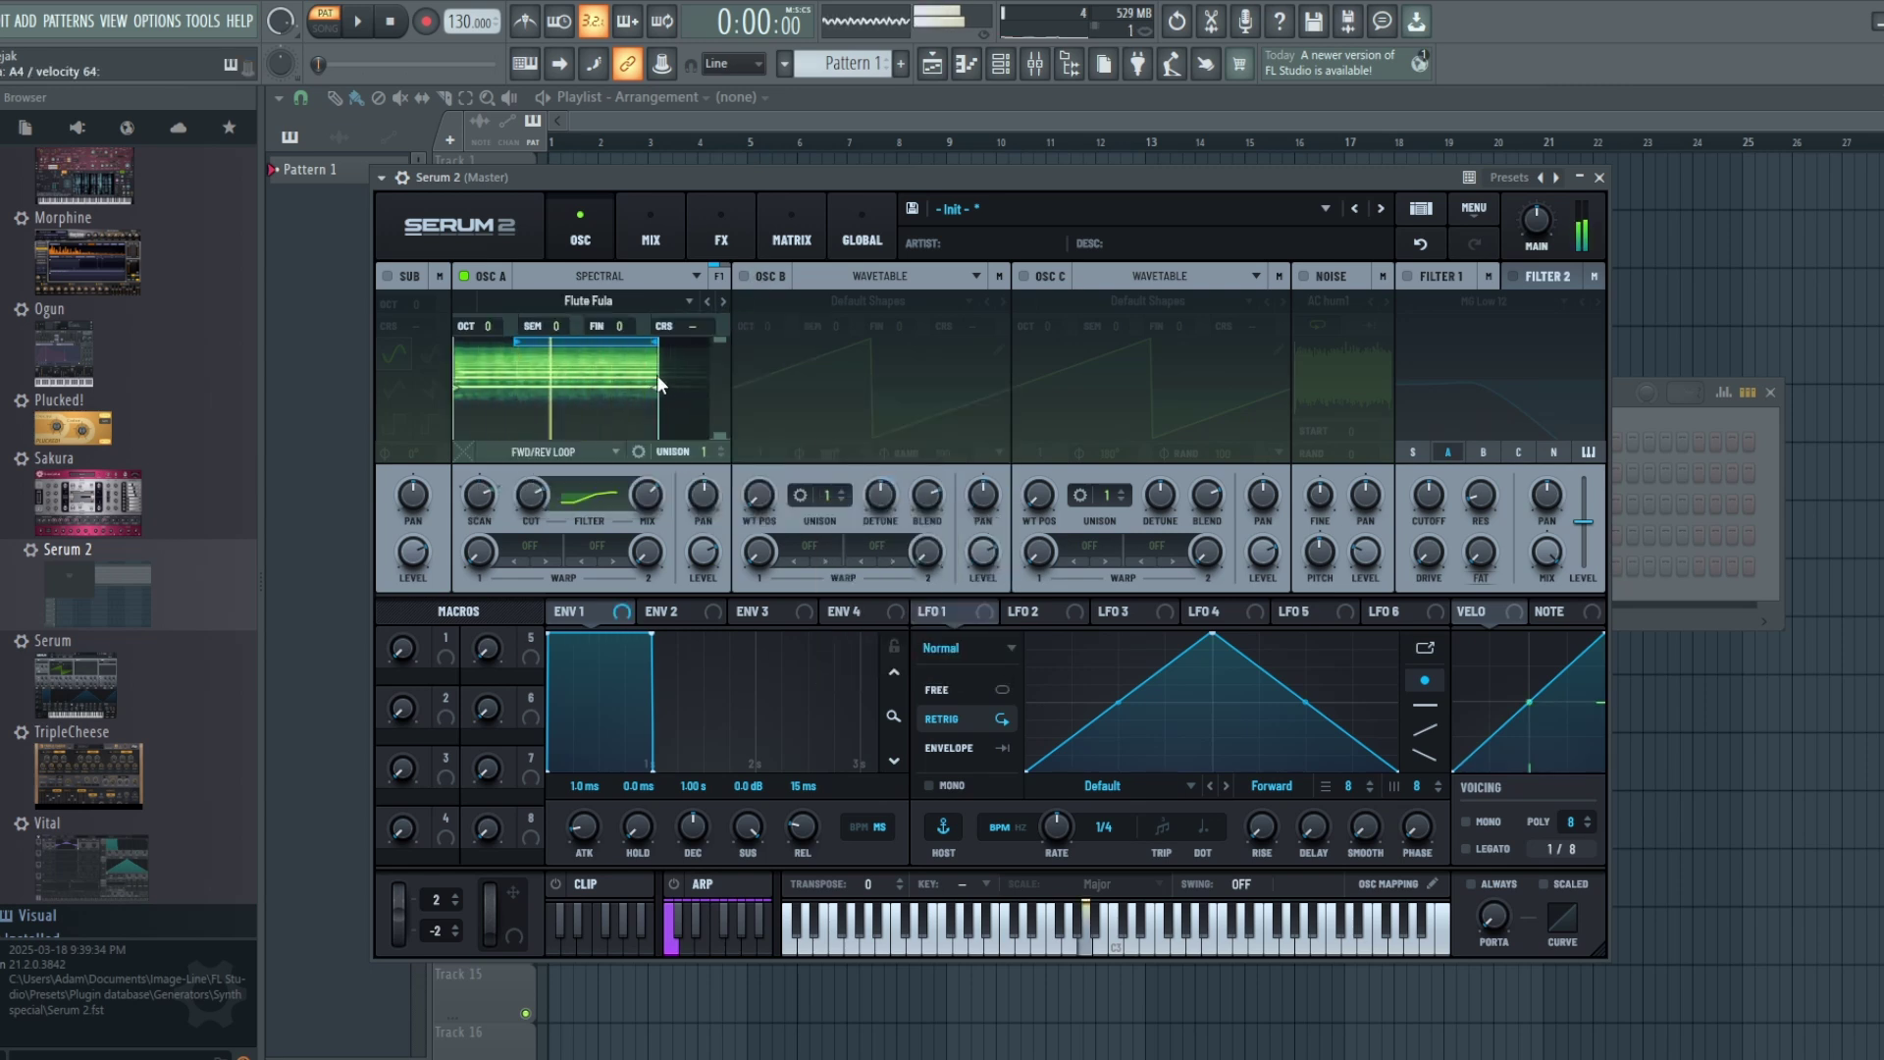
{"action": "key", "text": "c"}
{"action": "key", "text": "n"}
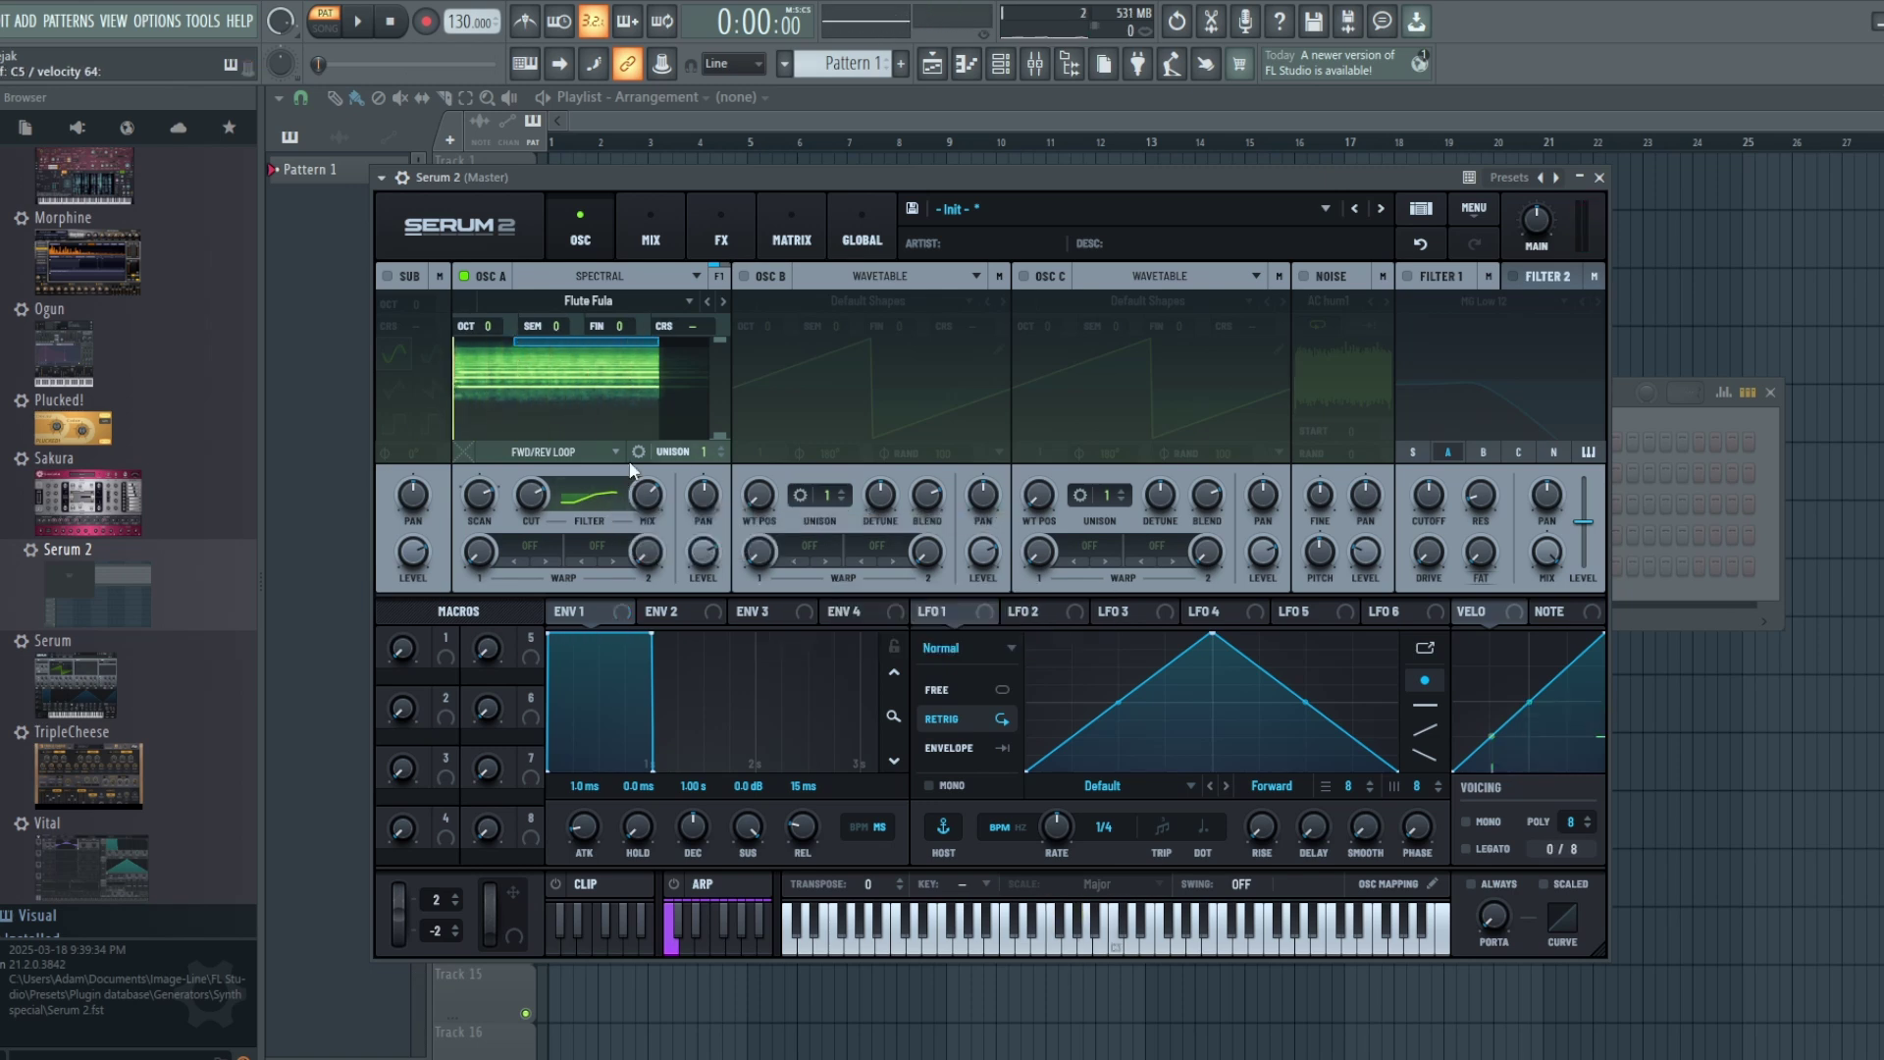
Initialize the preset and switch oscillator A from Wavetable to Spectral
{"action": "left_click", "coordinate": [1476, 213]}
{"action": "left_click", "coordinate": [1501, 312]}
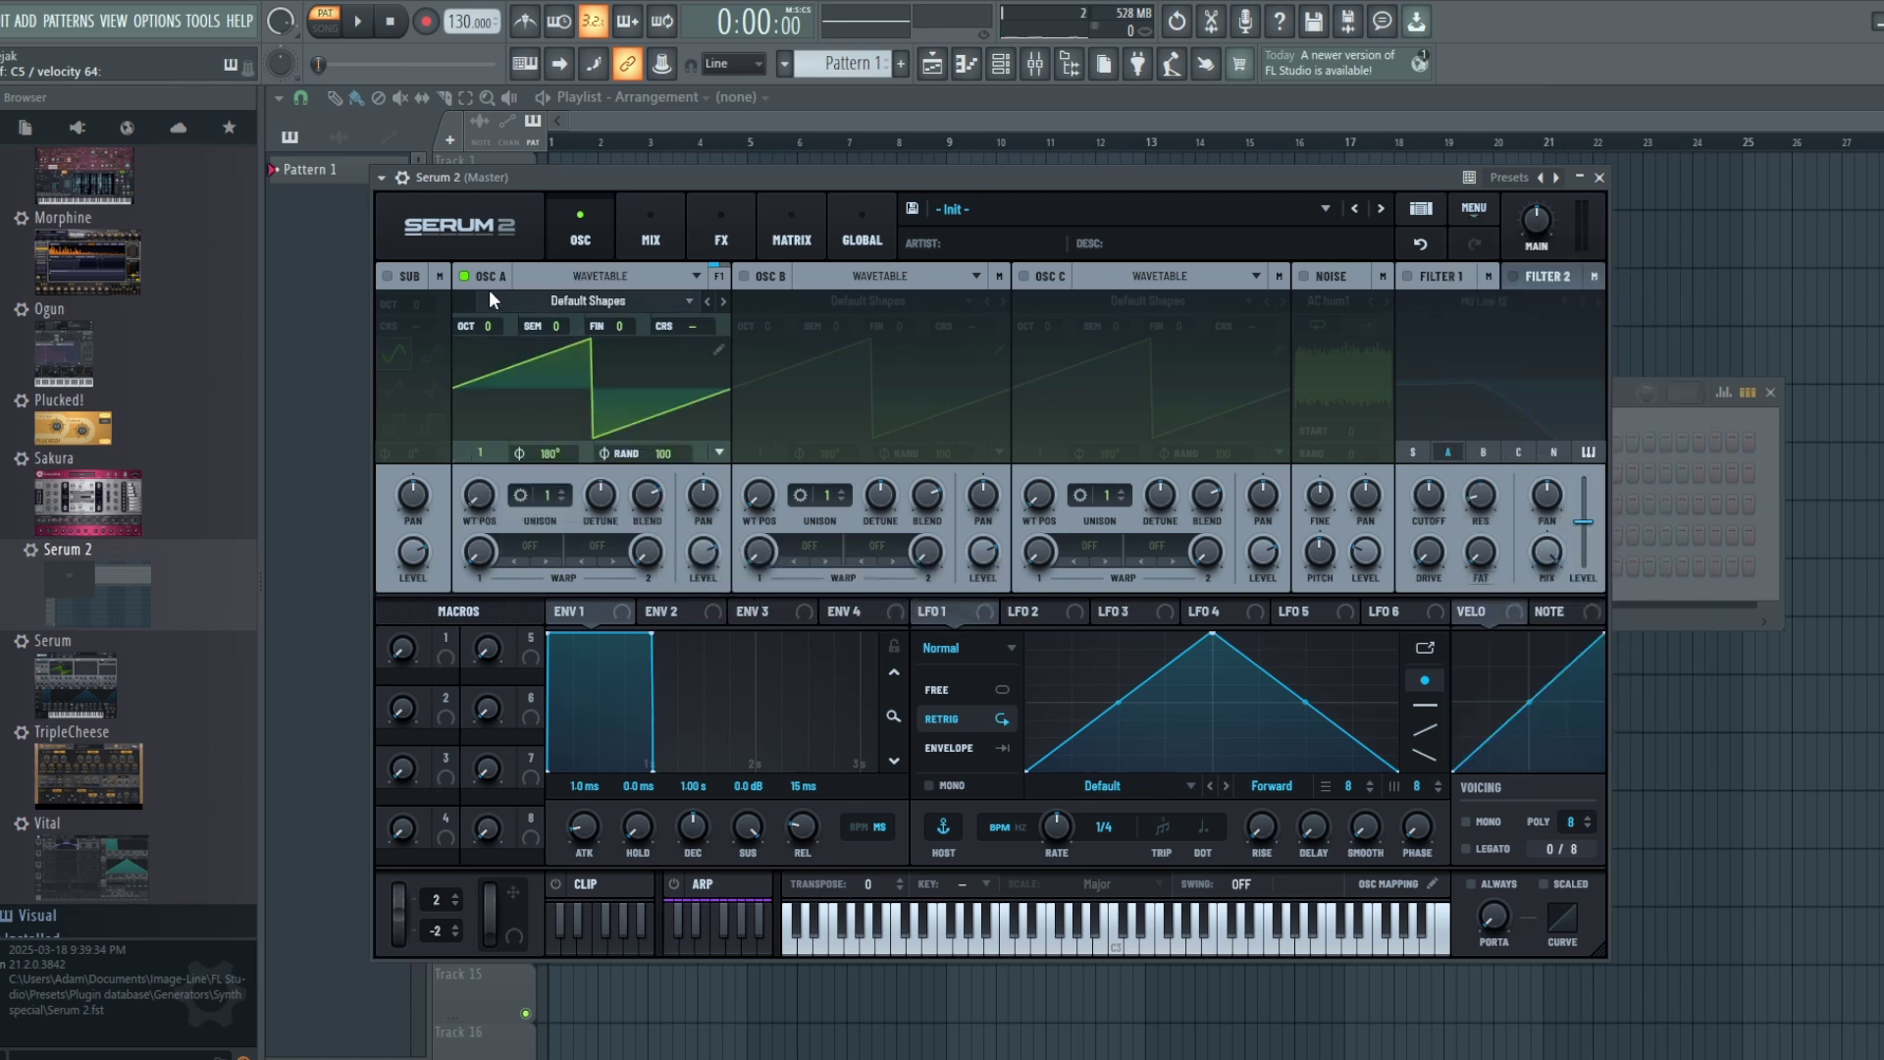
{"action": "left_click", "coordinate": [587, 276]}
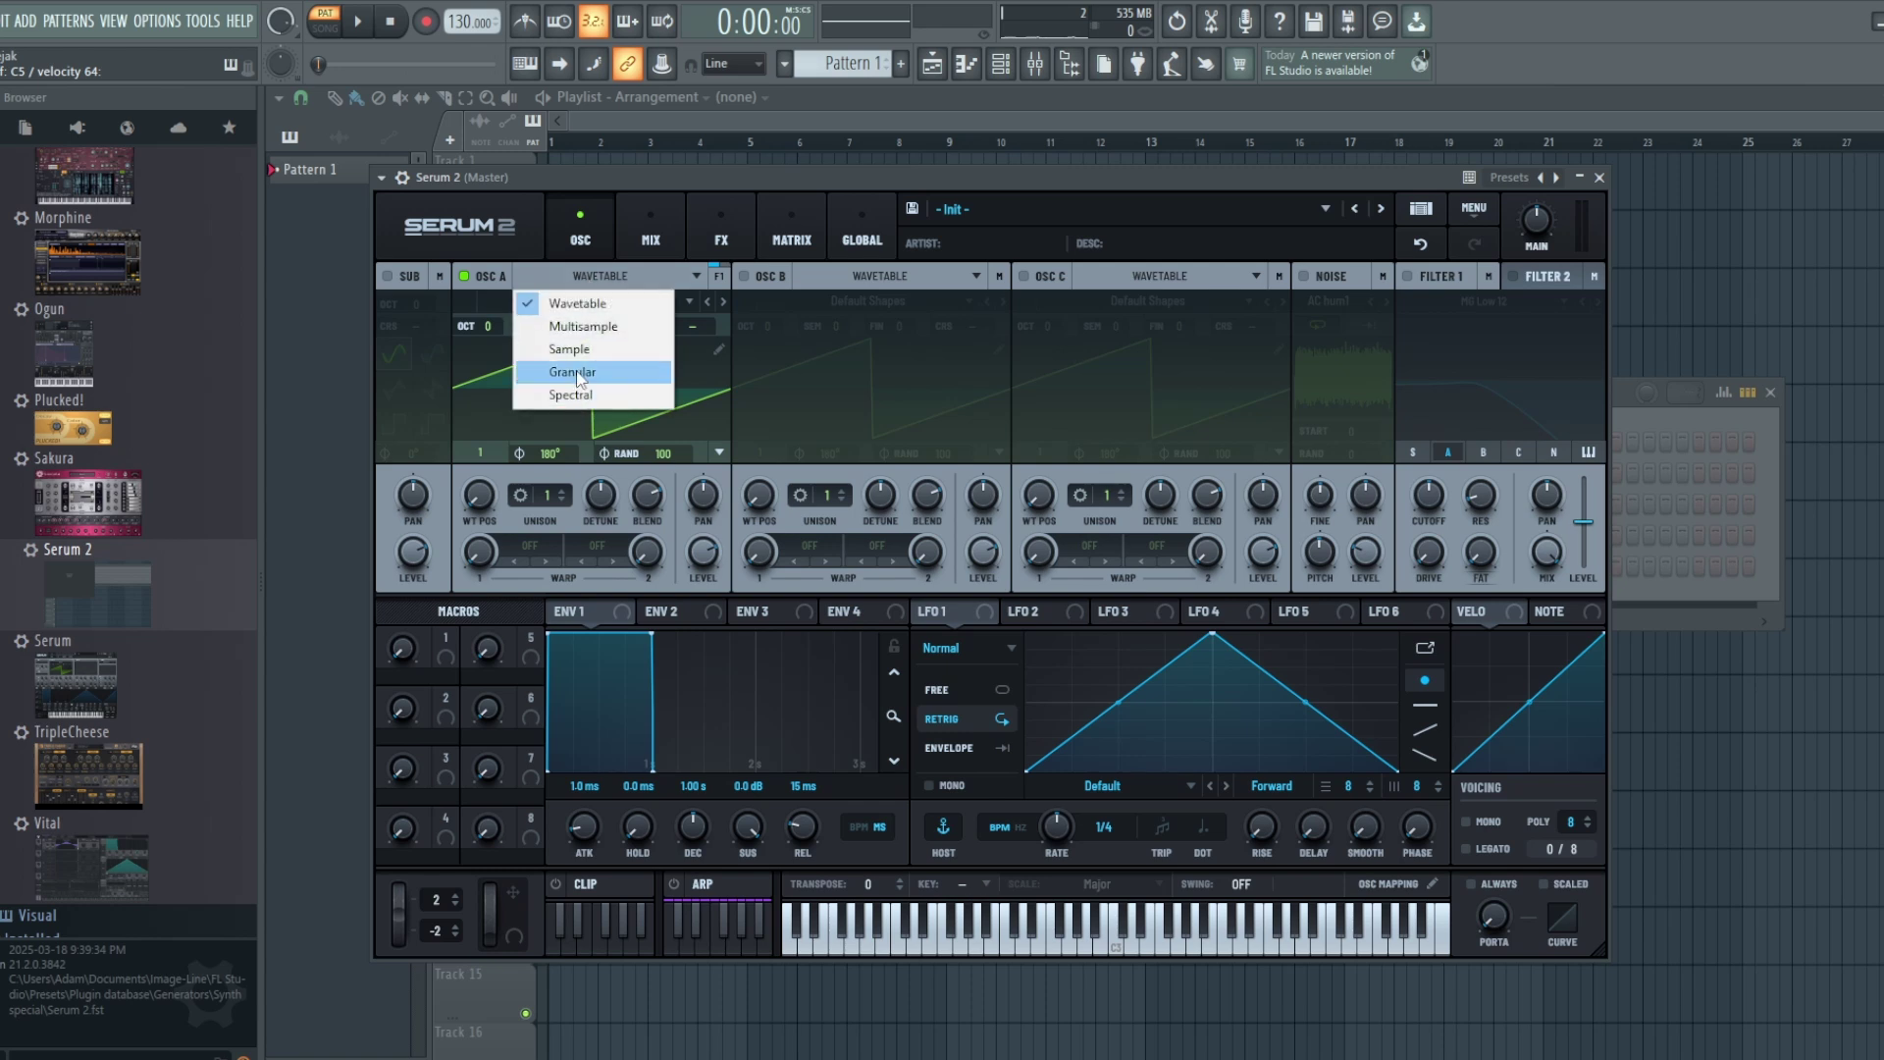
{"action": "left_click", "coordinate": [577, 395]}
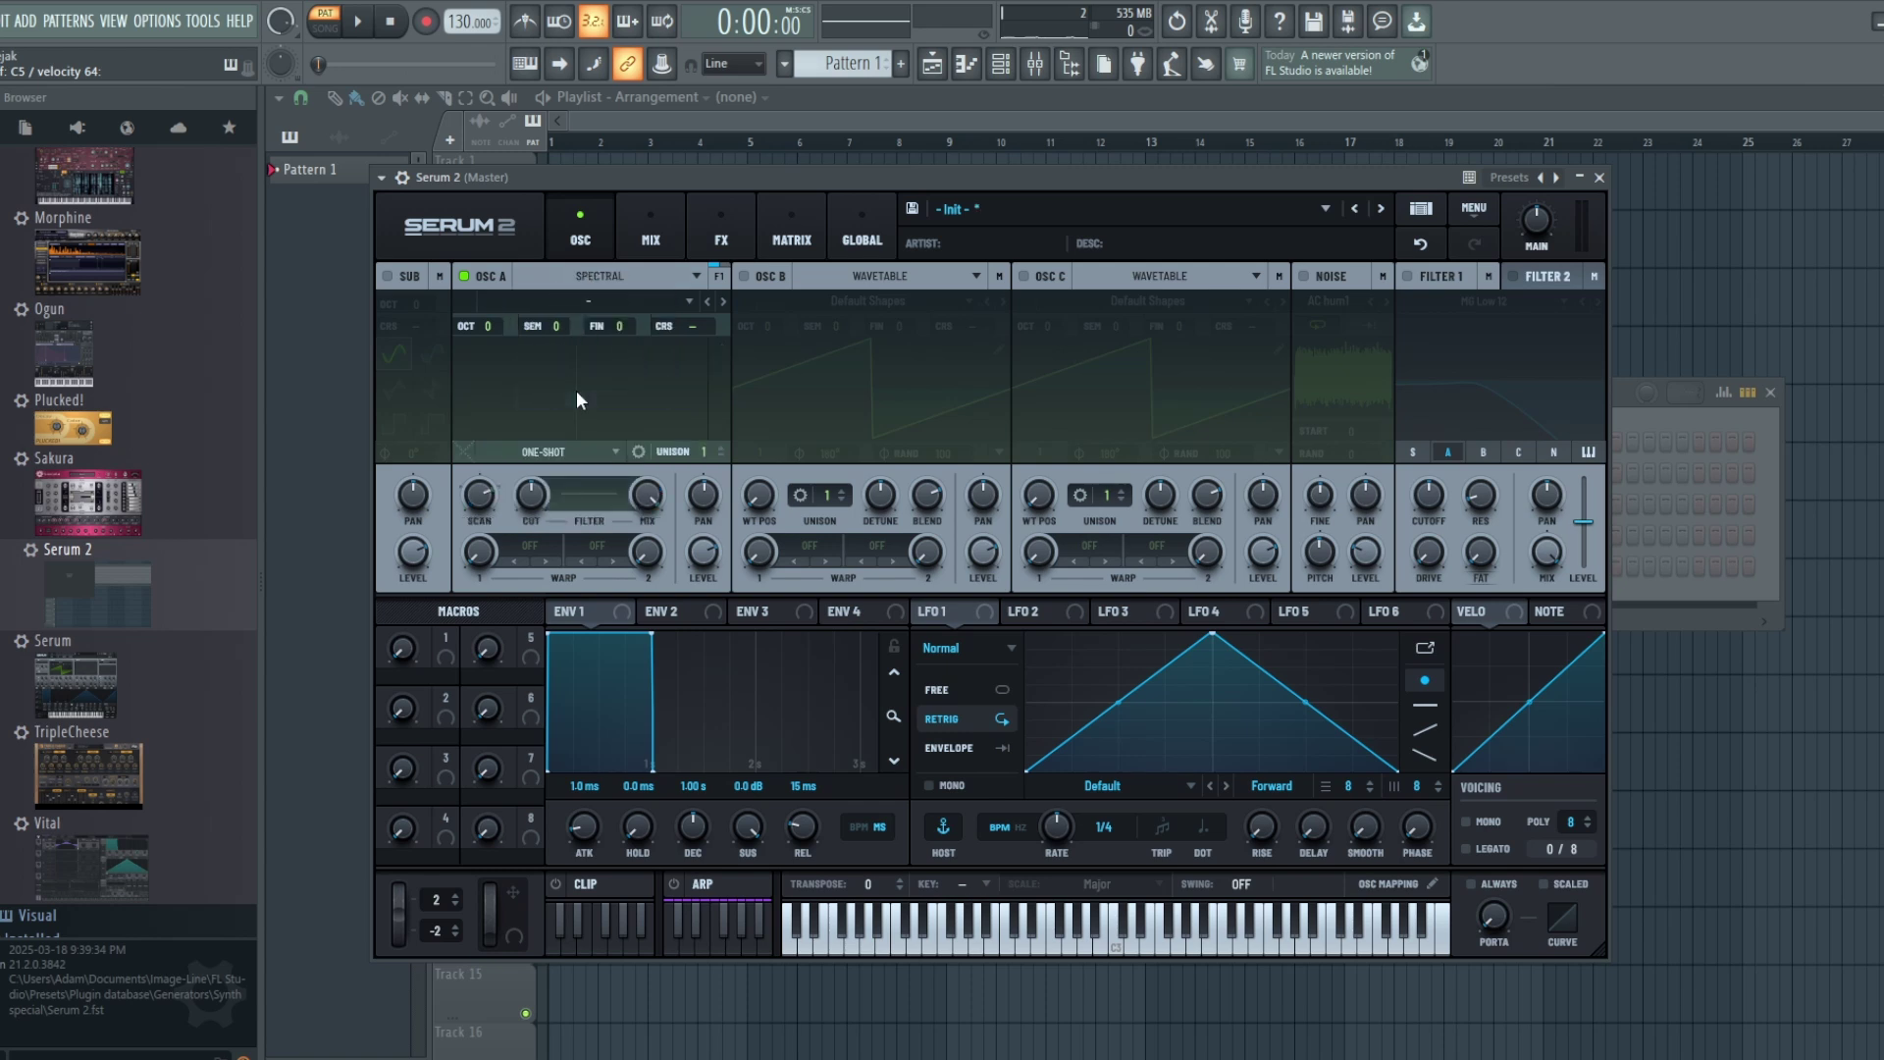
Load the factory flute sample Aztec Pipe into oscillator A
{"action": "left_click", "coordinate": [607, 302]}
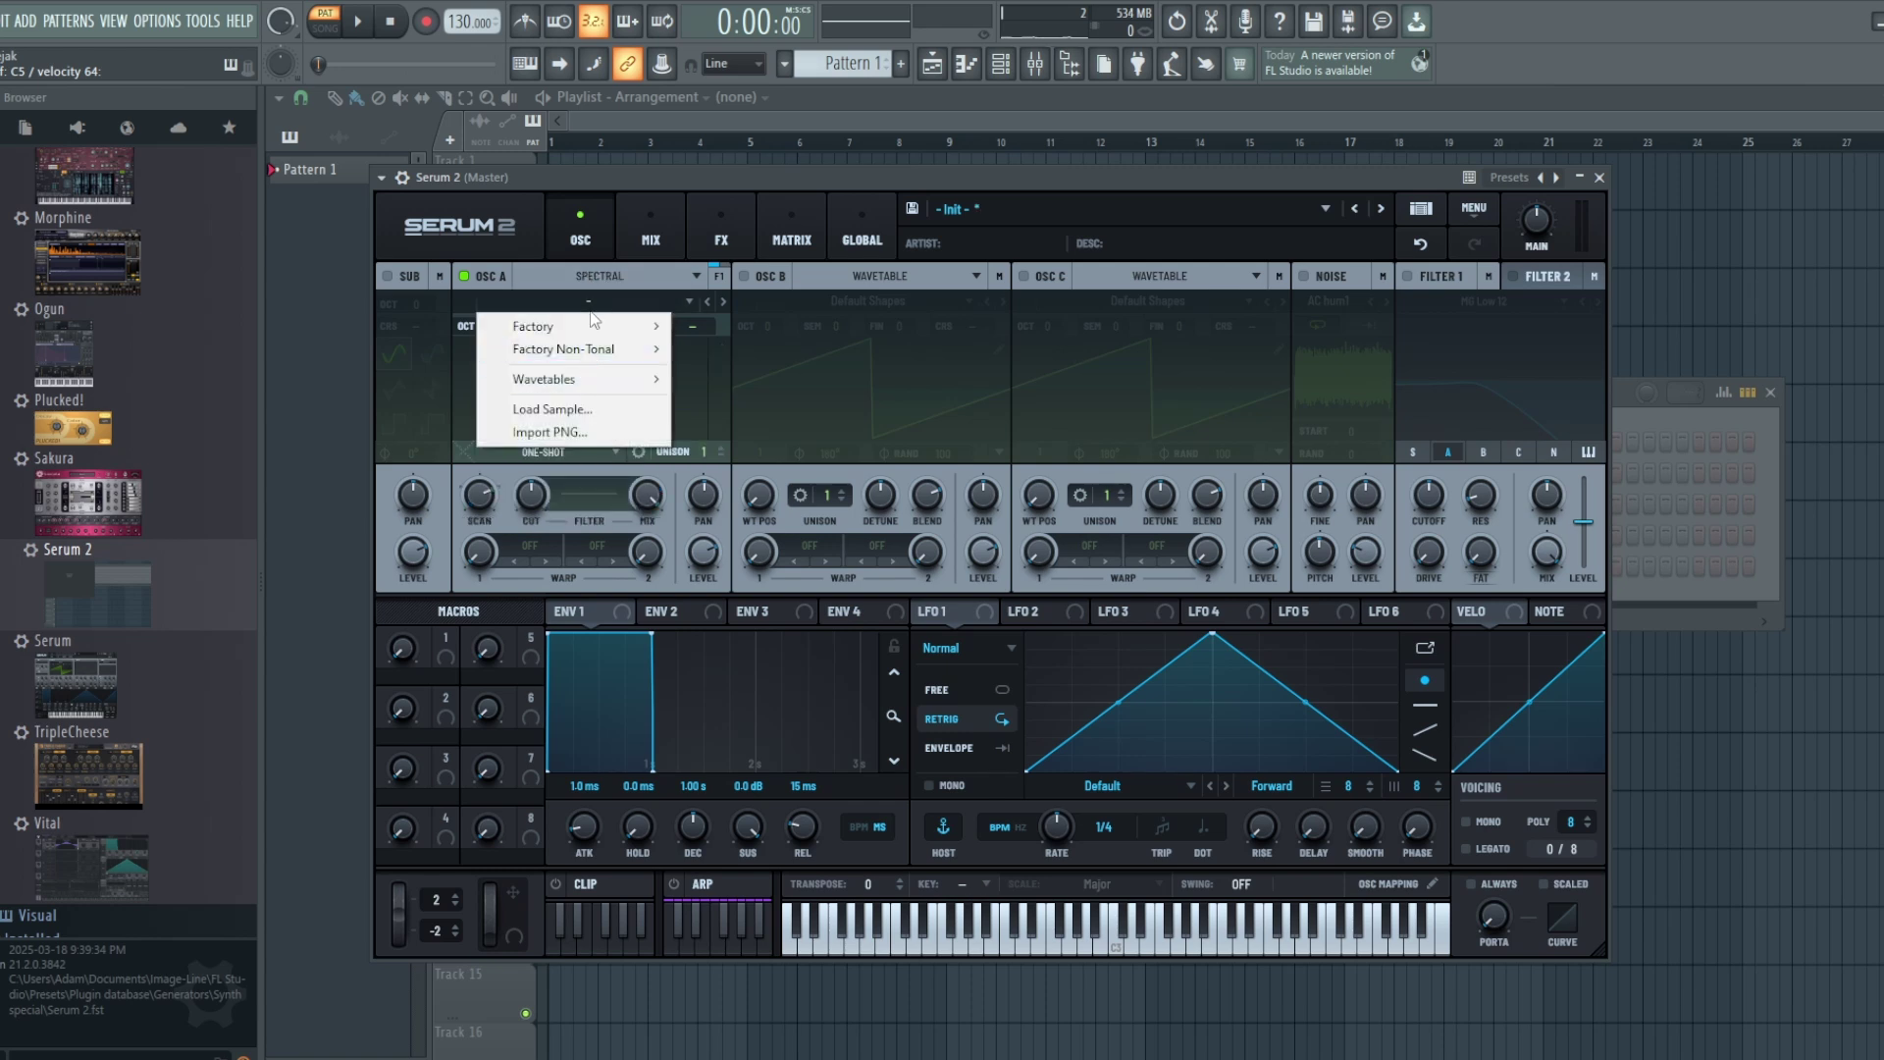
{"action": "mouse_move", "coordinate": [591, 328]}
{"action": "mouse_move", "coordinate": [703, 394]}
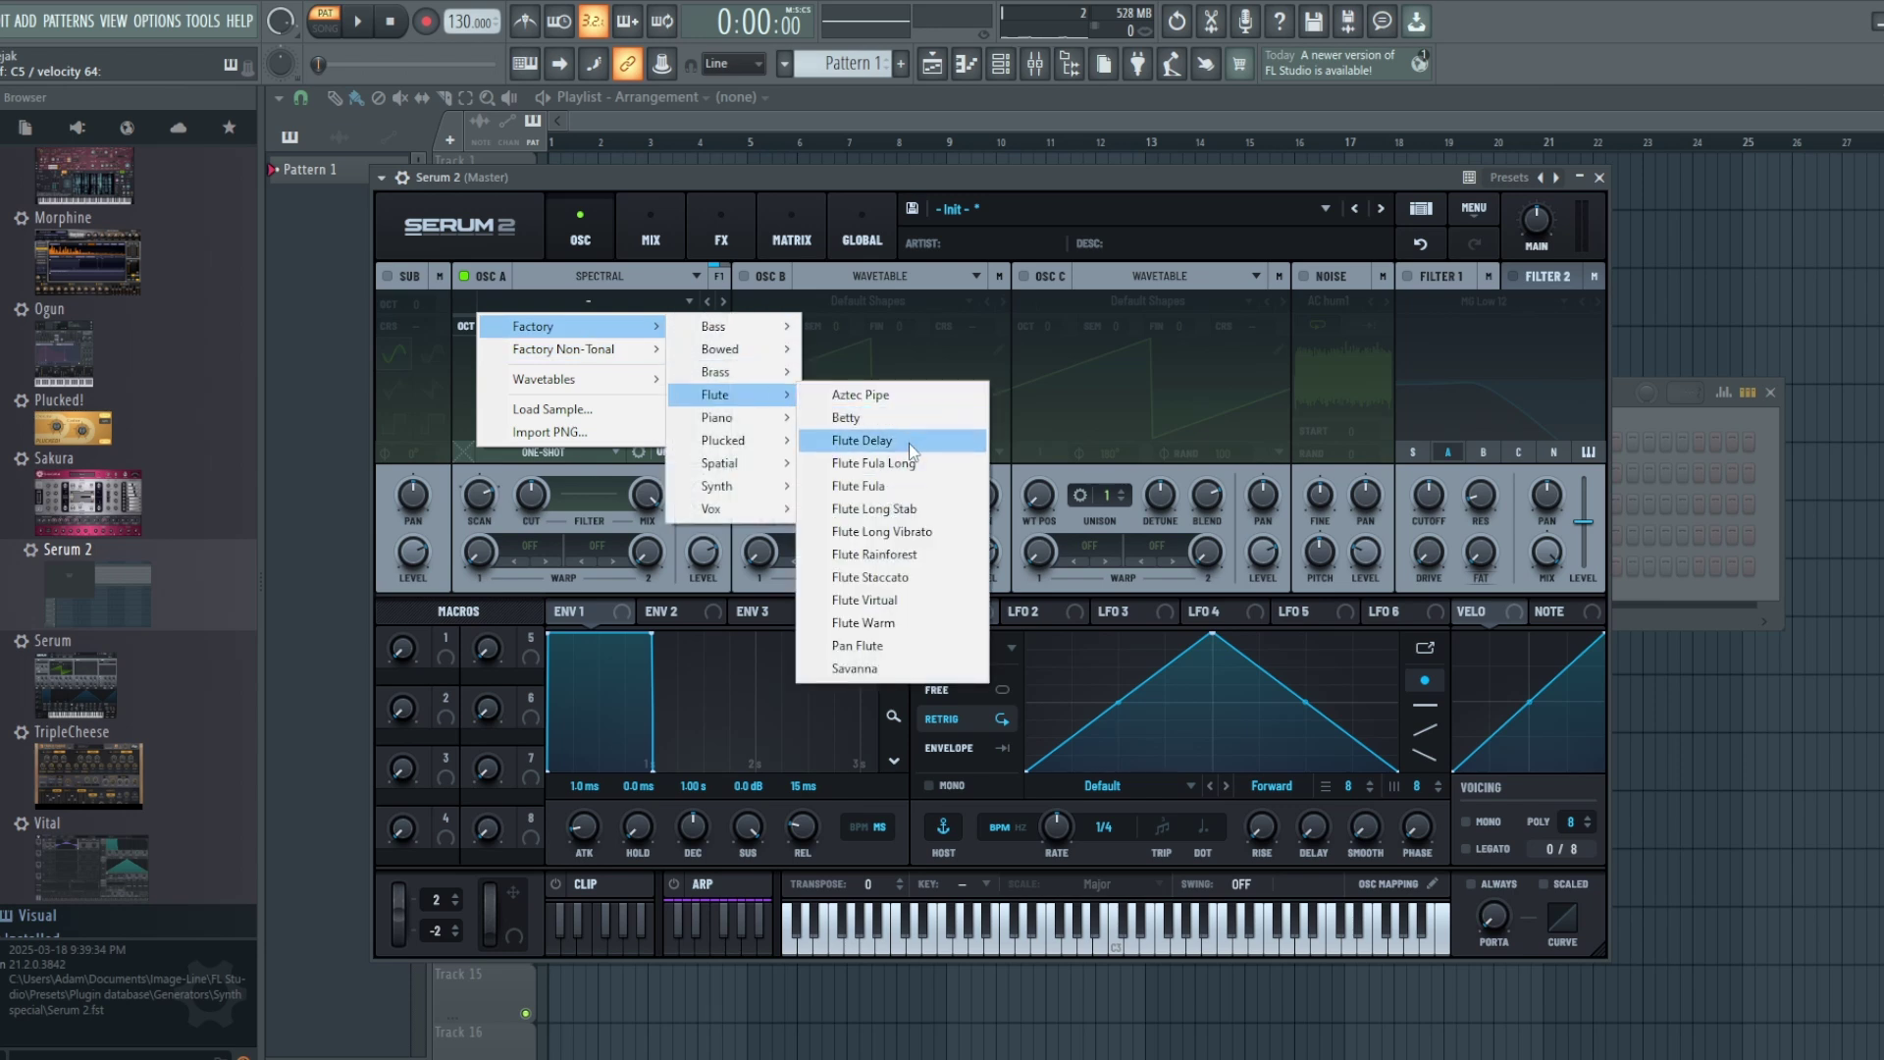
{"action": "left_click", "coordinate": [904, 396]}
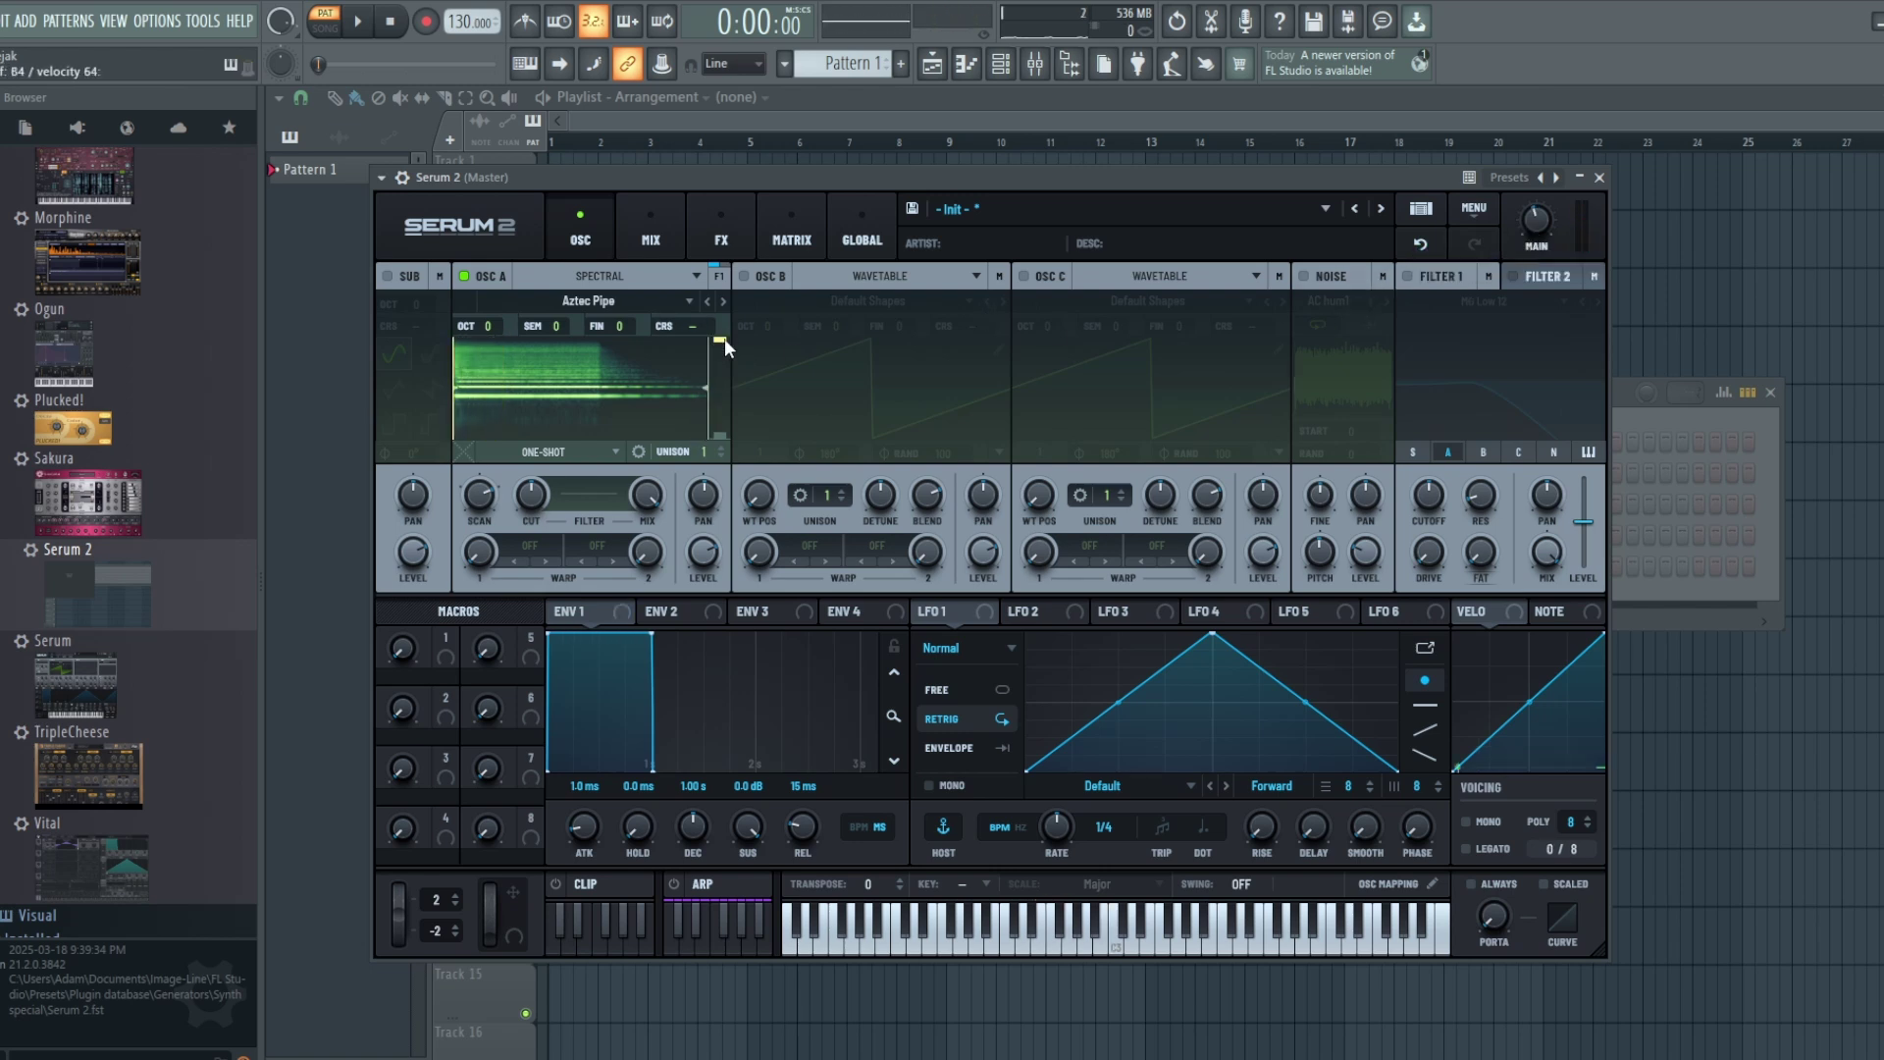
Narrow oscillator A's spectral frequency range by adjusting its low and high frequency limits
{"action": "left_click_drag", "start_coordinate": [722, 439], "coordinate": [722, 390]}
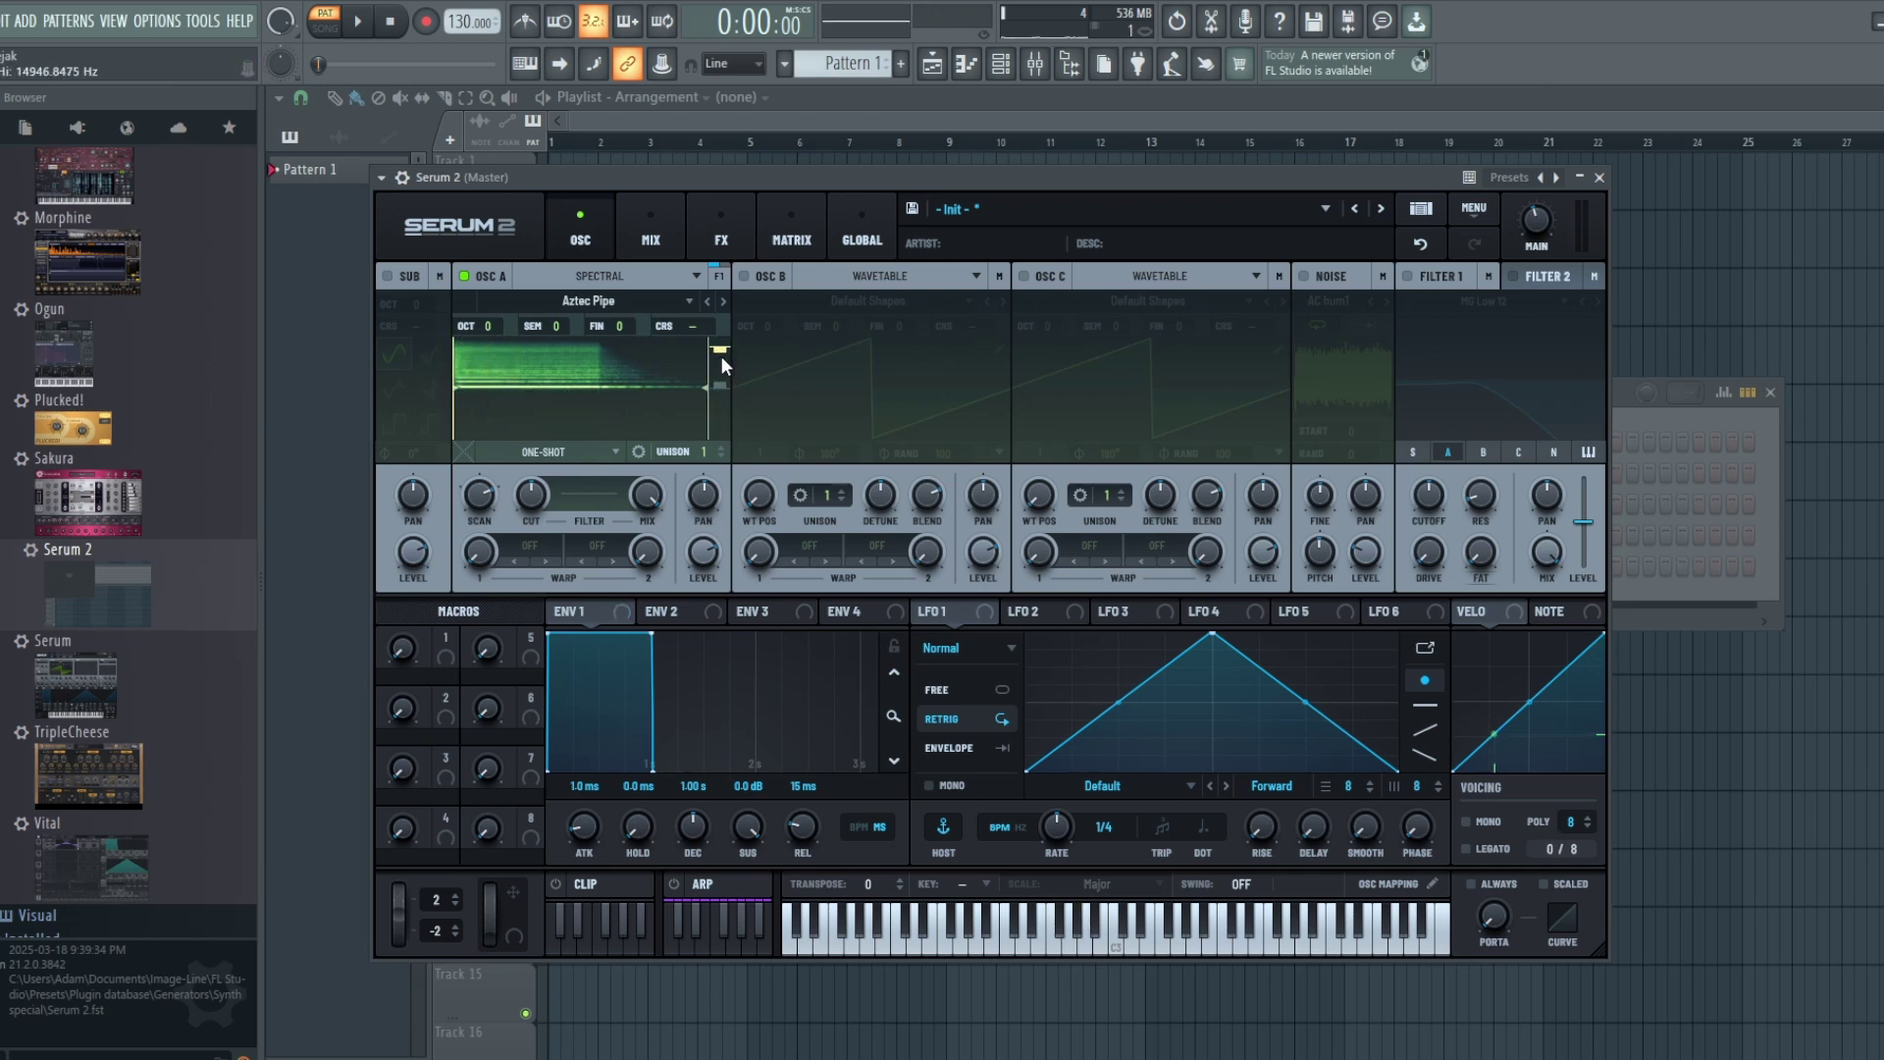
{"action": "left_click_drag", "start_coordinate": [721, 332], "coordinate": [719, 437]}
Shorten the Aztec Pipe sample to a small section at its start and set its playback mode to Fwd/Rev Loop
{"action": "mouse_move", "coordinate": [724, 359]}
{"action": "left_mouse_down"}
{"action": "mouse_move", "coordinate": [726, 404]}
{"action": "mouse_move", "coordinate": [727, 384]}
{"action": "mouse_move", "coordinate": [464, 397]}
{"action": "left_mouse_up"}
{"action": "left_click", "coordinate": [608, 449]}
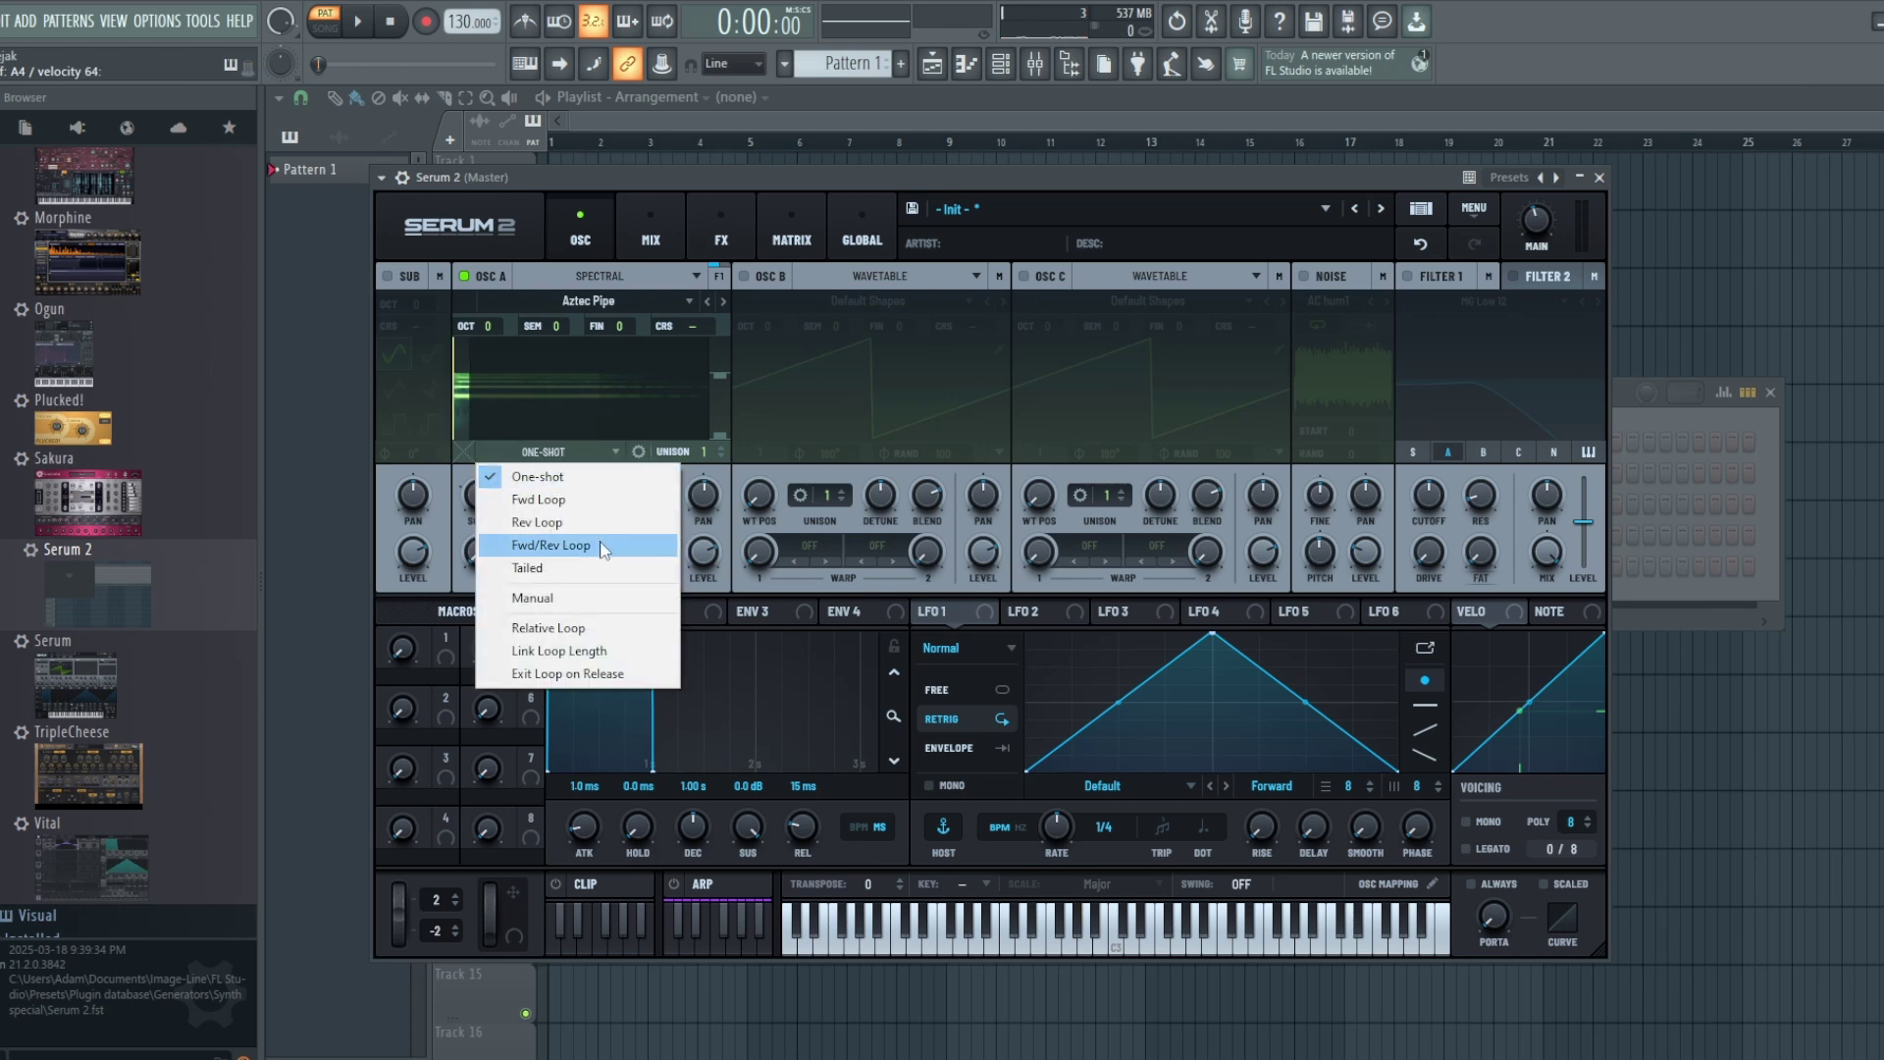
{"action": "left_click", "coordinate": [579, 544]}
Raise the loop crossfade of oscillator A's sample to its maximum and adjust the short loop region
{"action": "left_click_drag", "start_coordinate": [467, 452], "coordinate": [466, 339]}
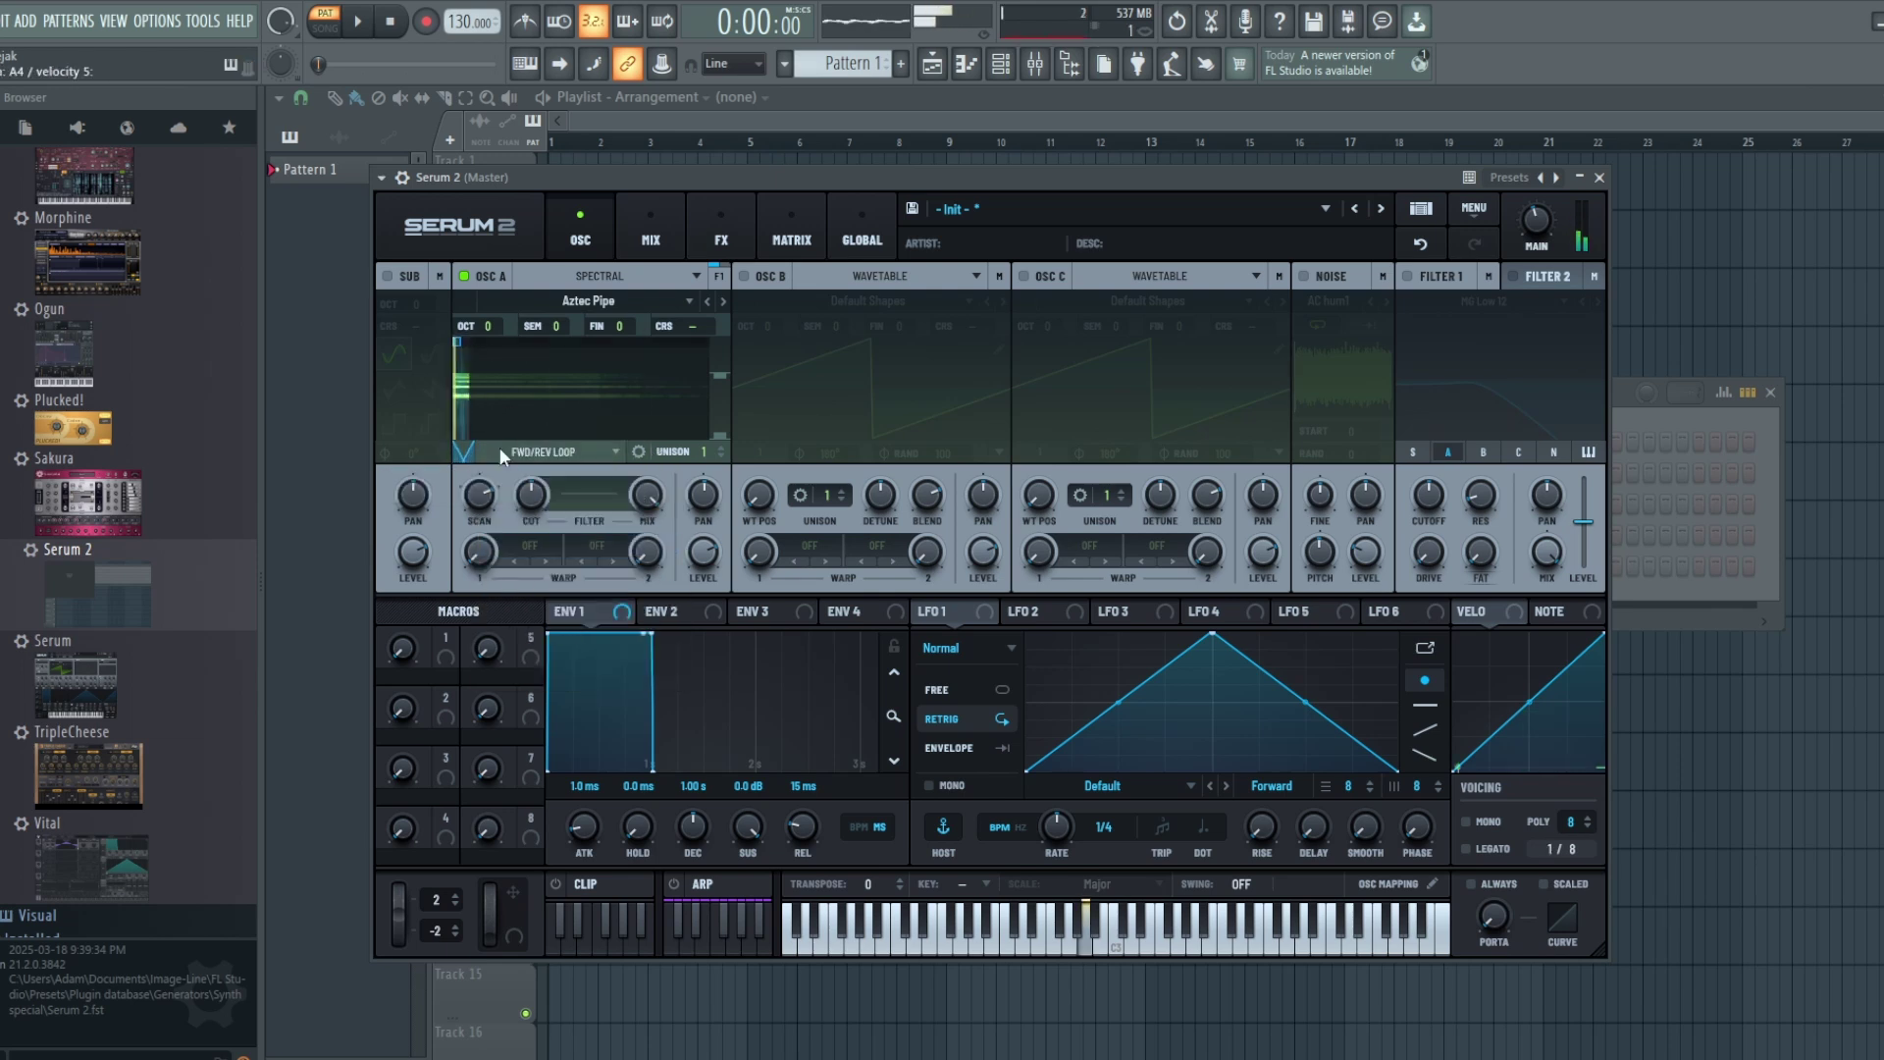
{"action": "left_click_drag", "start_coordinate": [463, 454], "coordinate": [457, 335]}
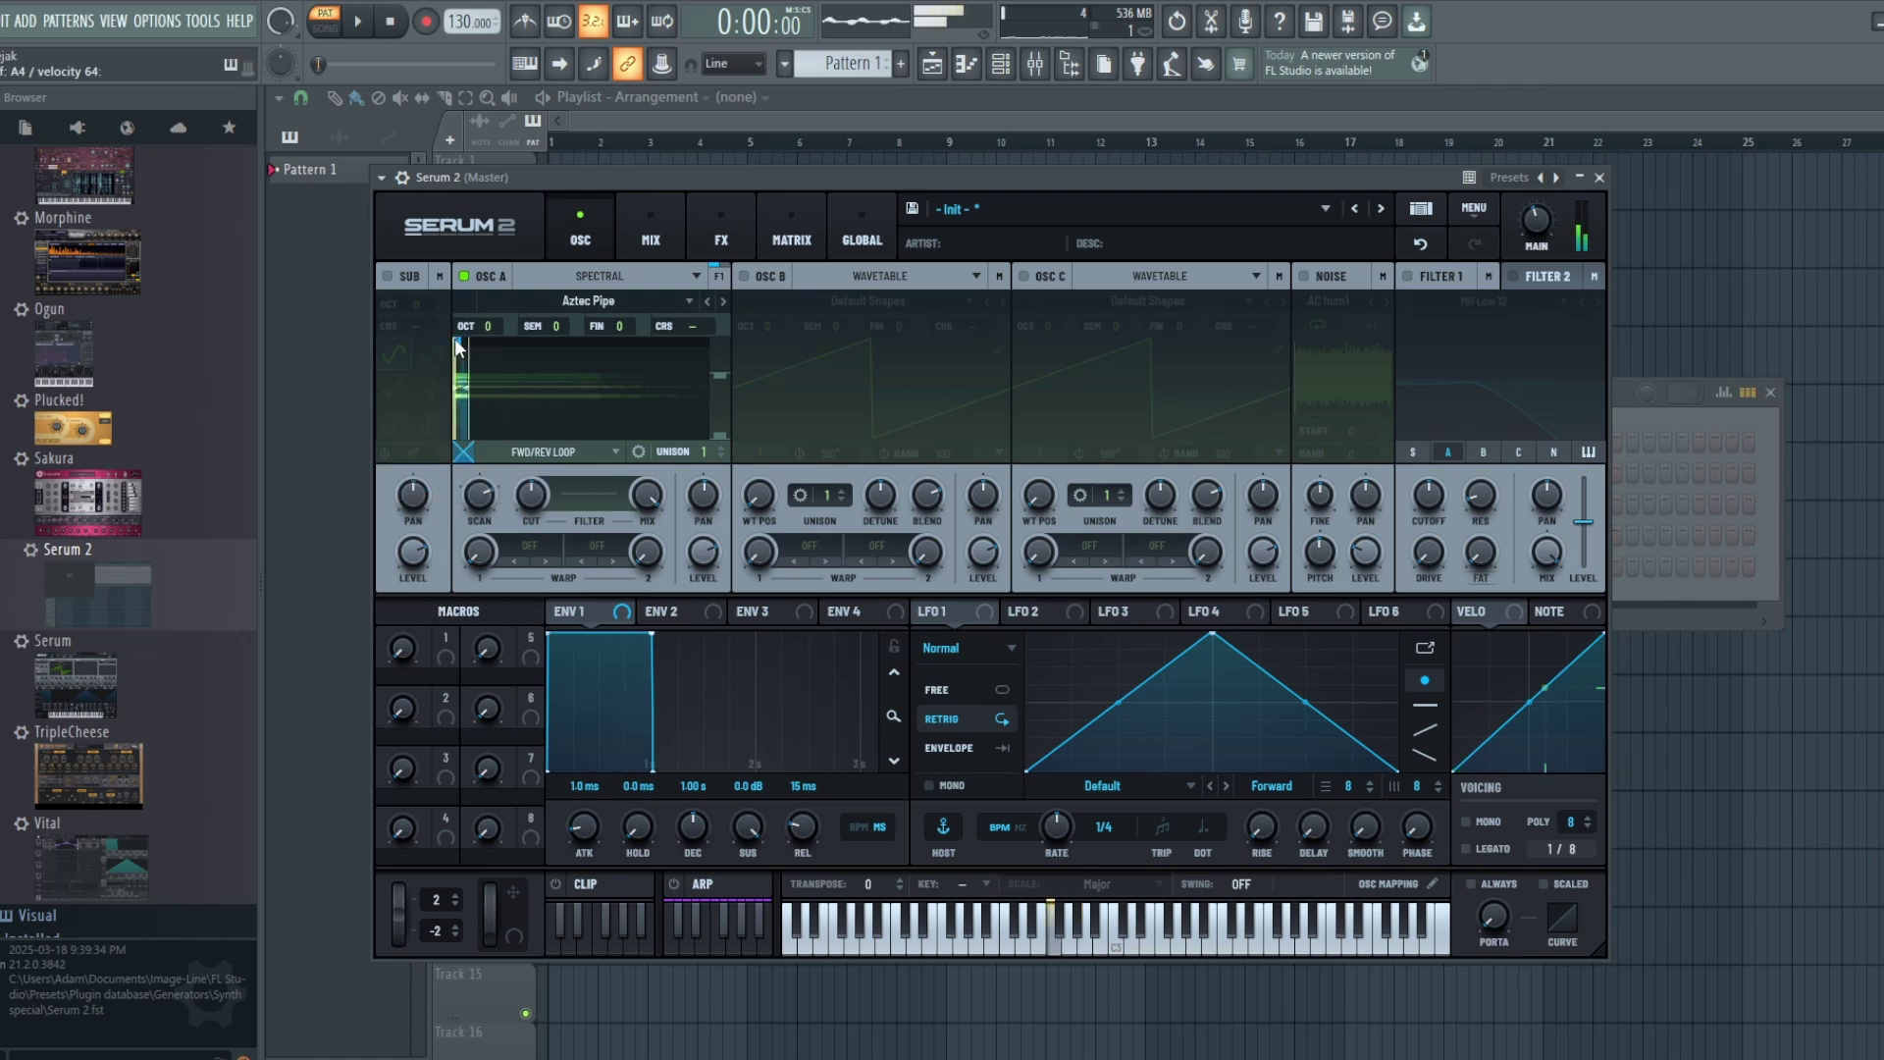
{"action": "left_click_drag", "start_coordinate": [461, 343], "coordinate": [477, 340]}
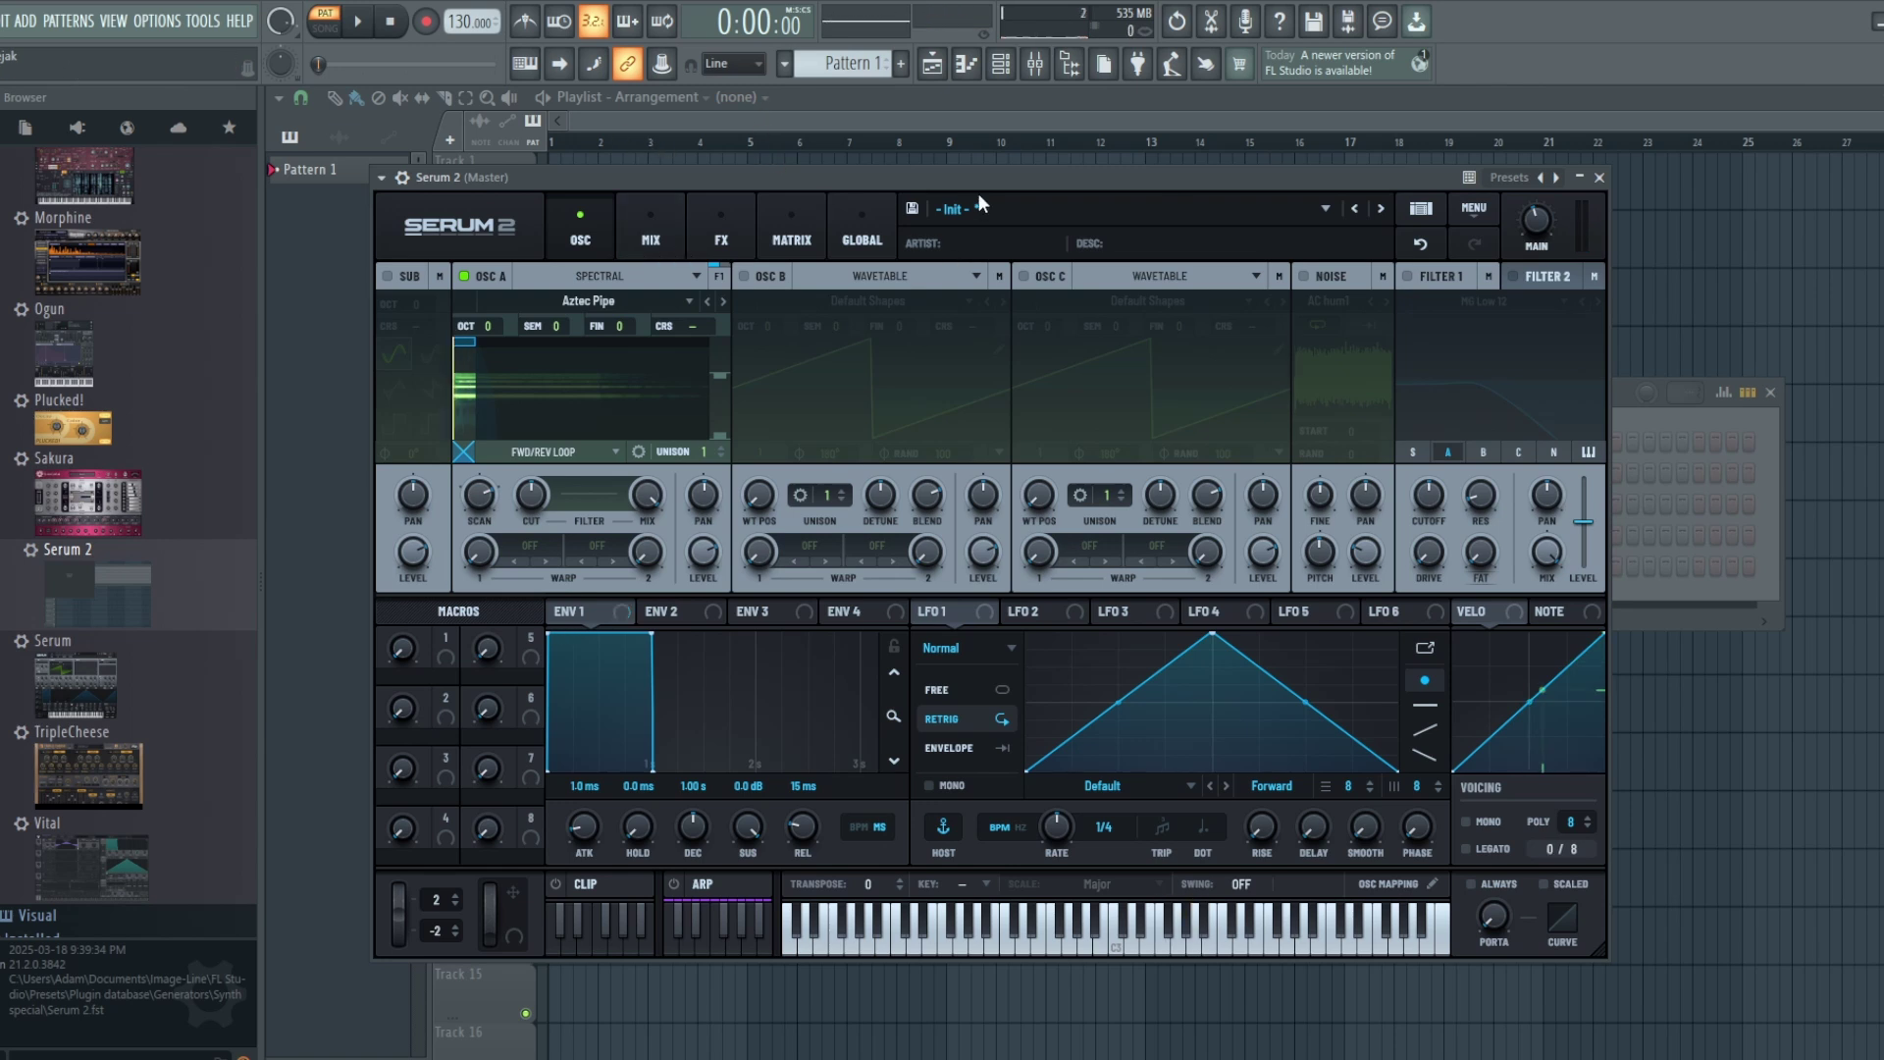
Show oscillator A's unison settings briefly and hide them again
{"action": "left_click", "coordinate": [638, 452]}
{"action": "left_click", "coordinate": [638, 453]}
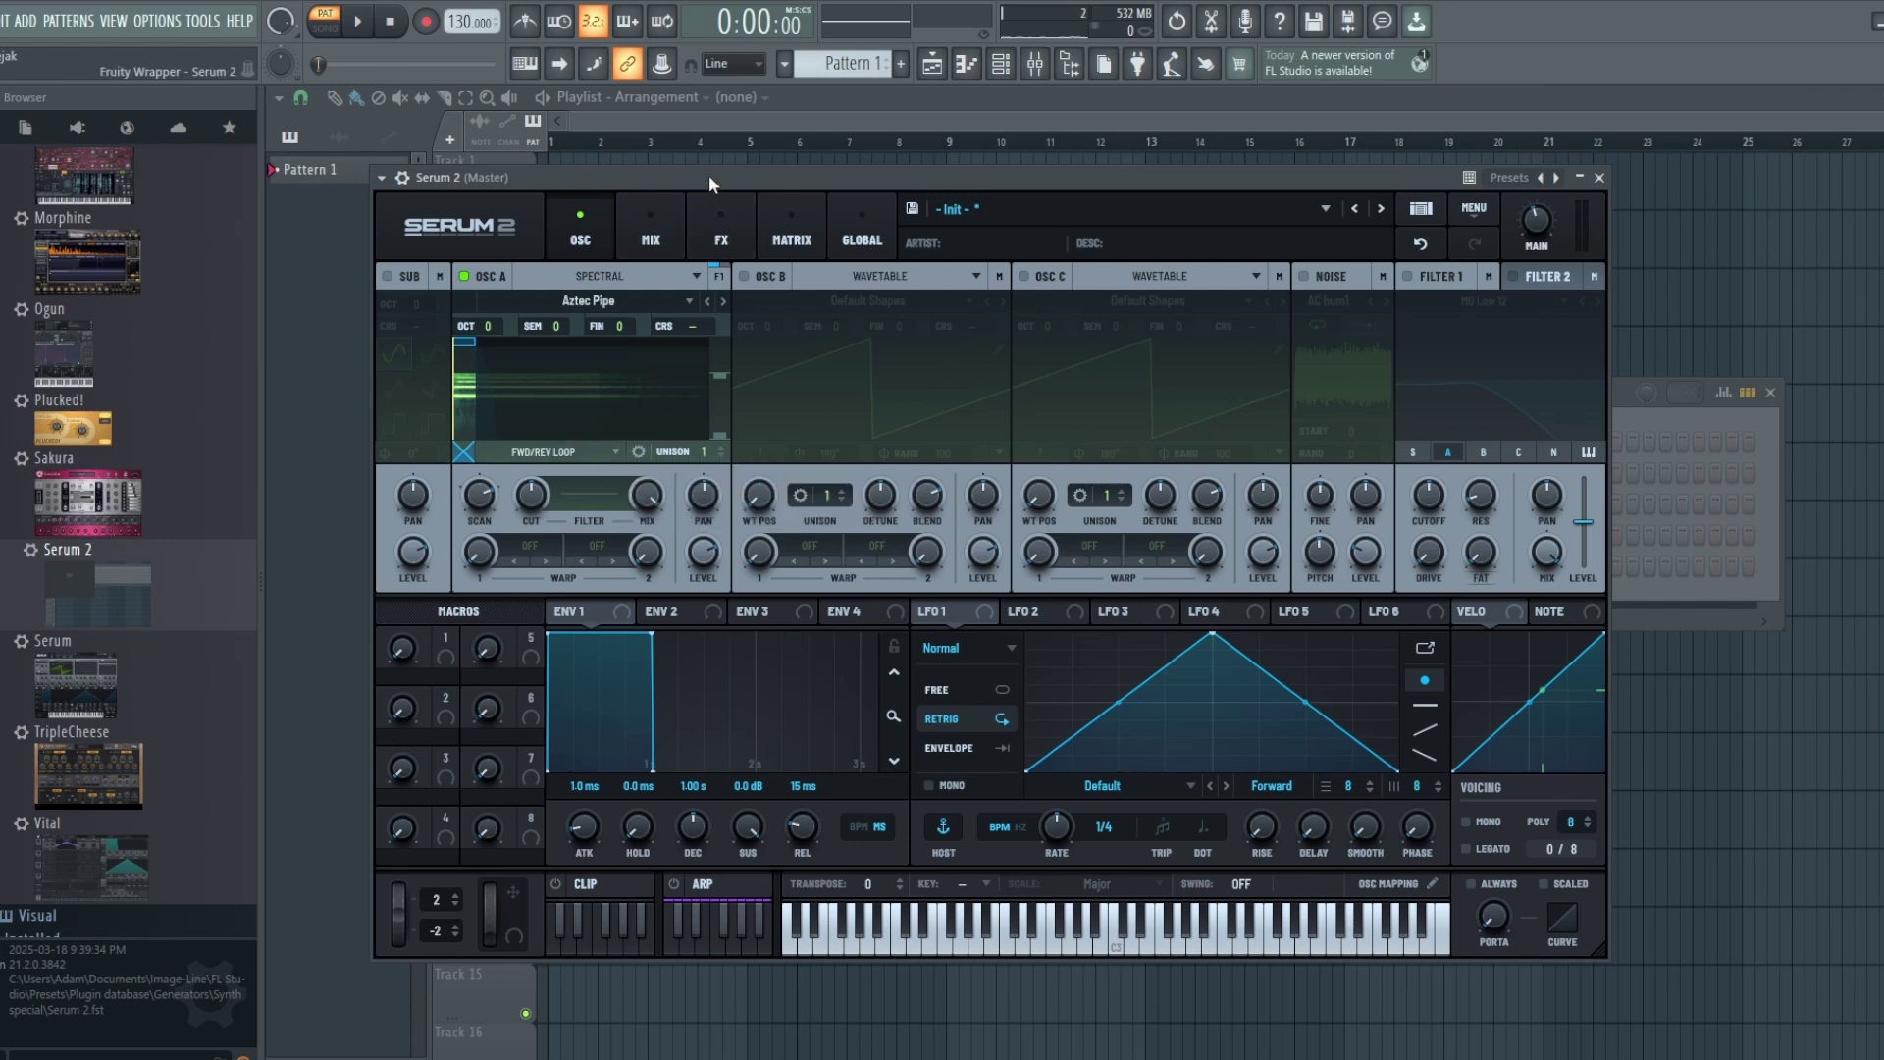